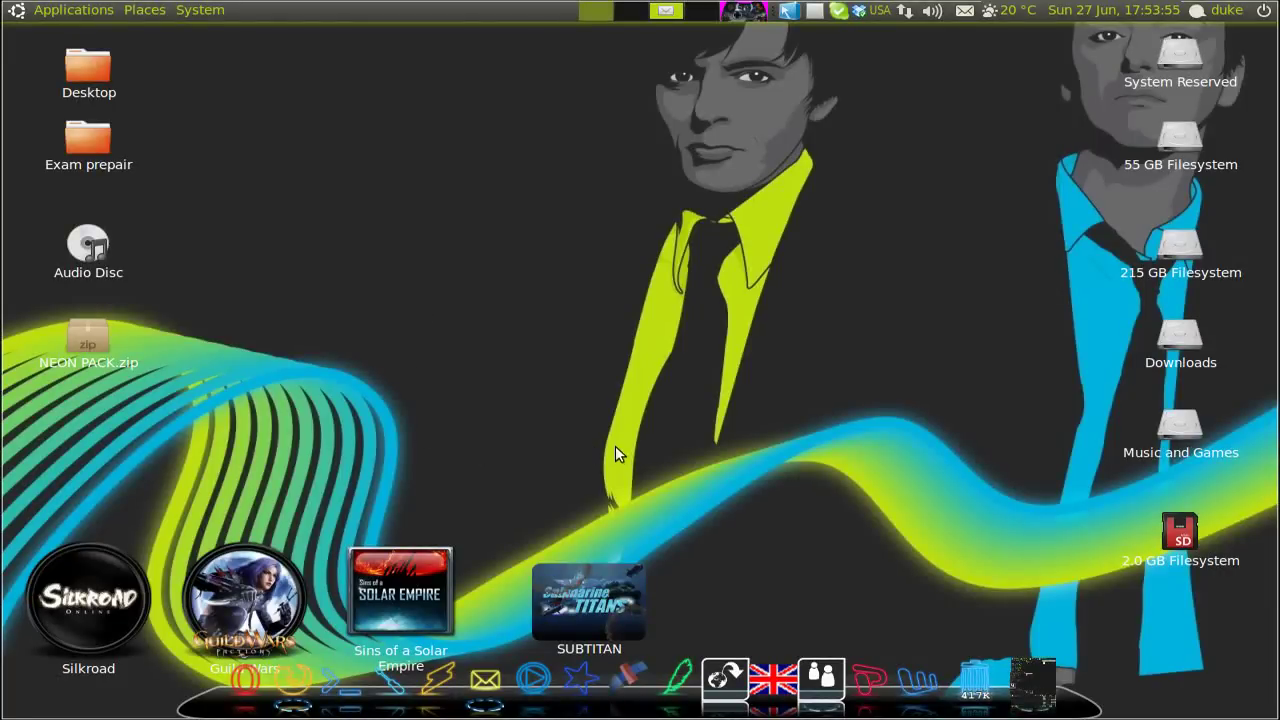
Step: Browse the Places, System and Applications panel menus, then dismiss them
{"action": "left_click", "coordinate": [143, 10]}
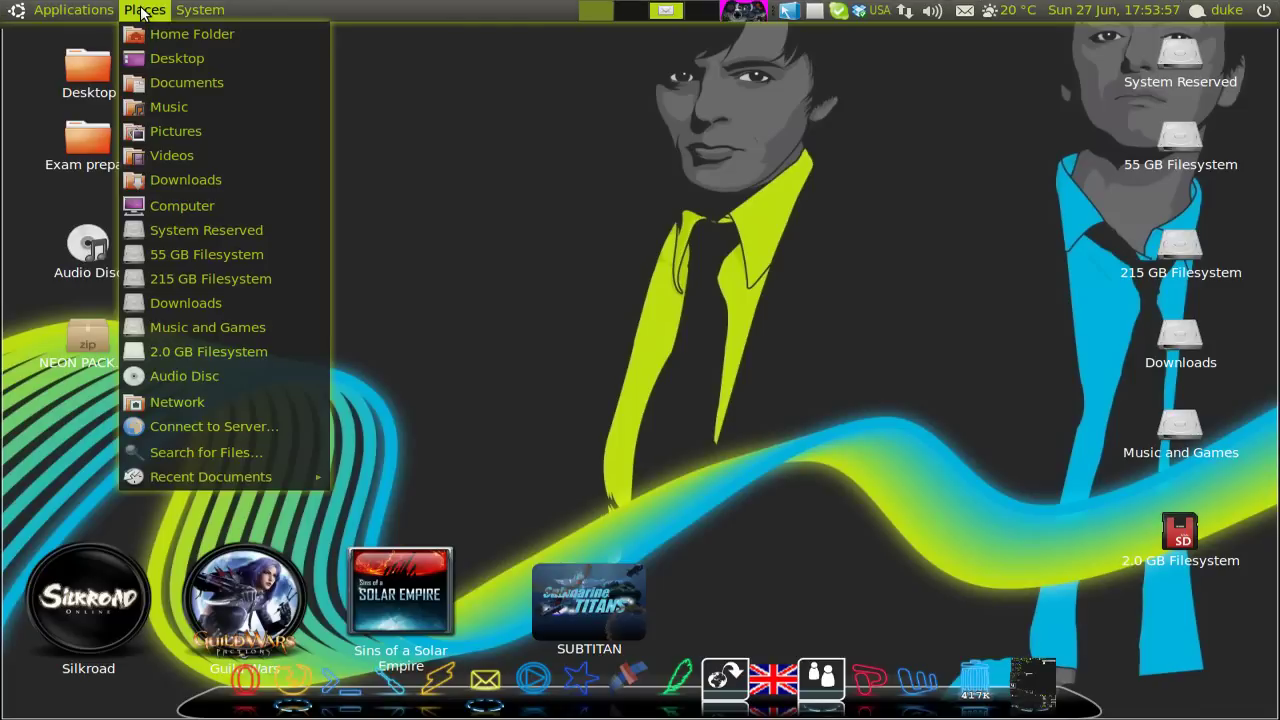
{"action": "left_click", "coordinate": [530, 292]}
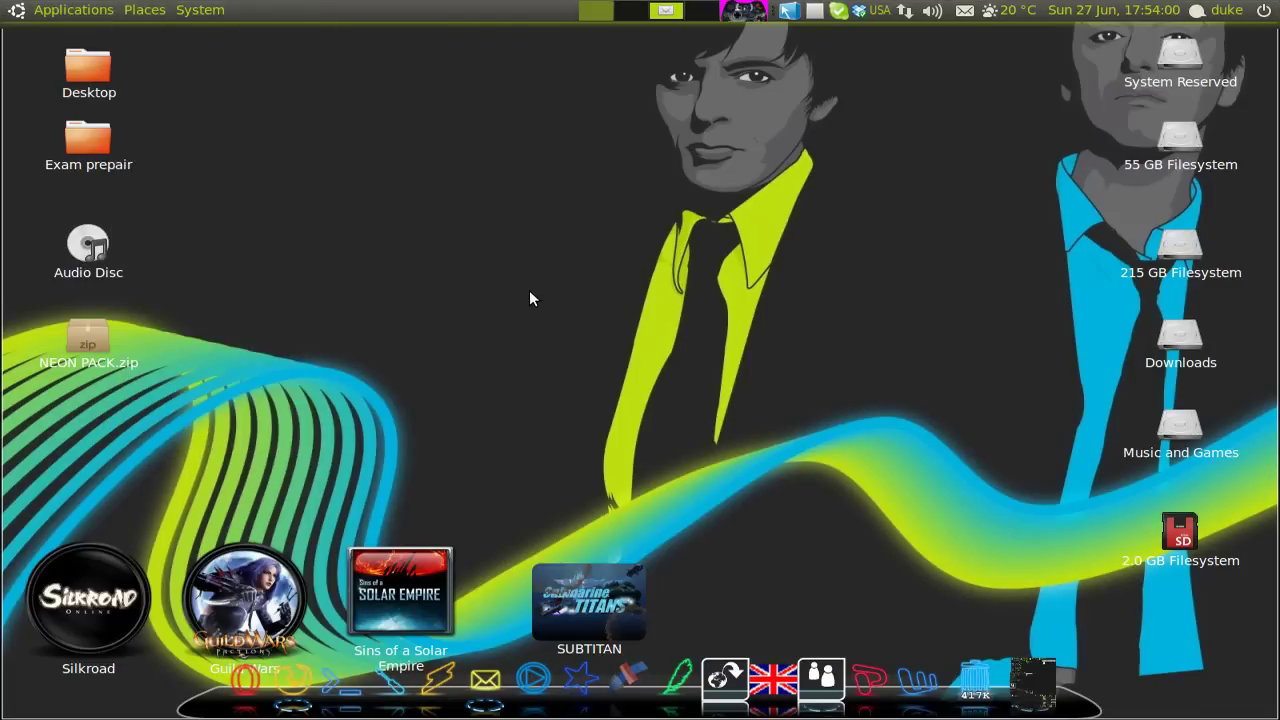
{"action": "left_click", "coordinate": [200, 10]}
{"action": "mouse_move", "coordinate": [248, 41]}
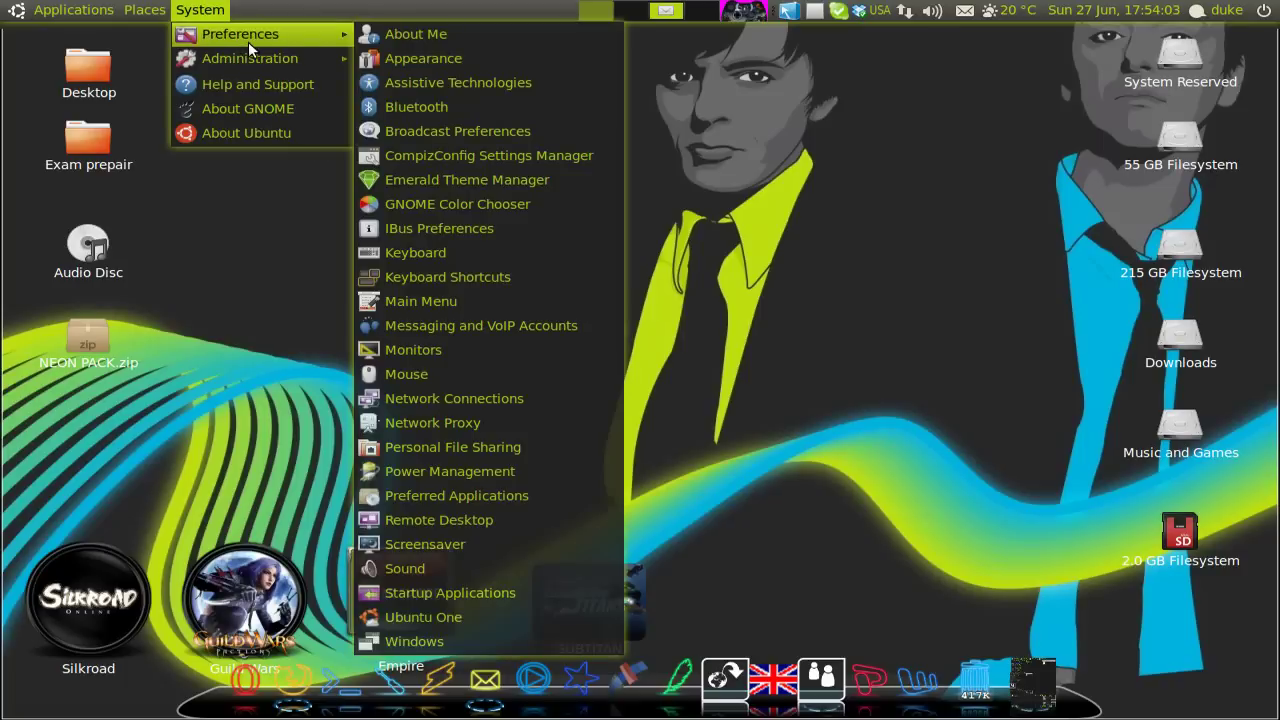
{"action": "left_click", "coordinate": [726, 226]}
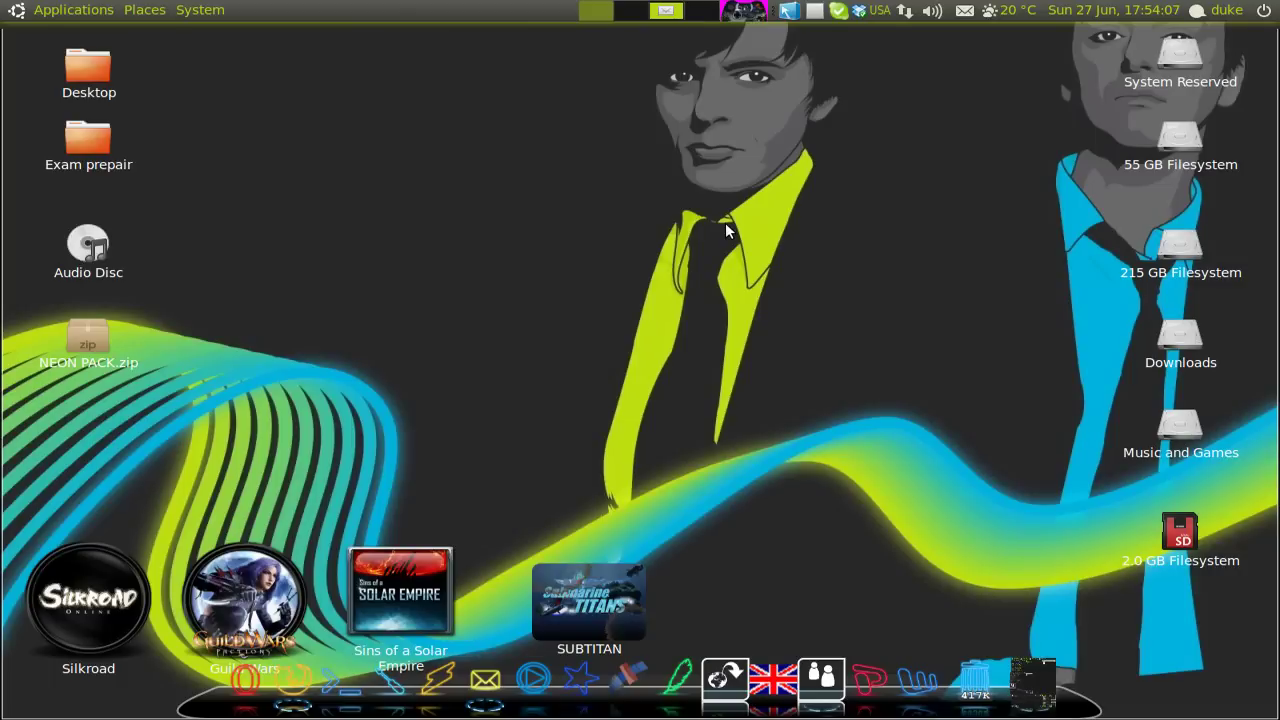
{"action": "left_click", "coordinate": [189, 12]}
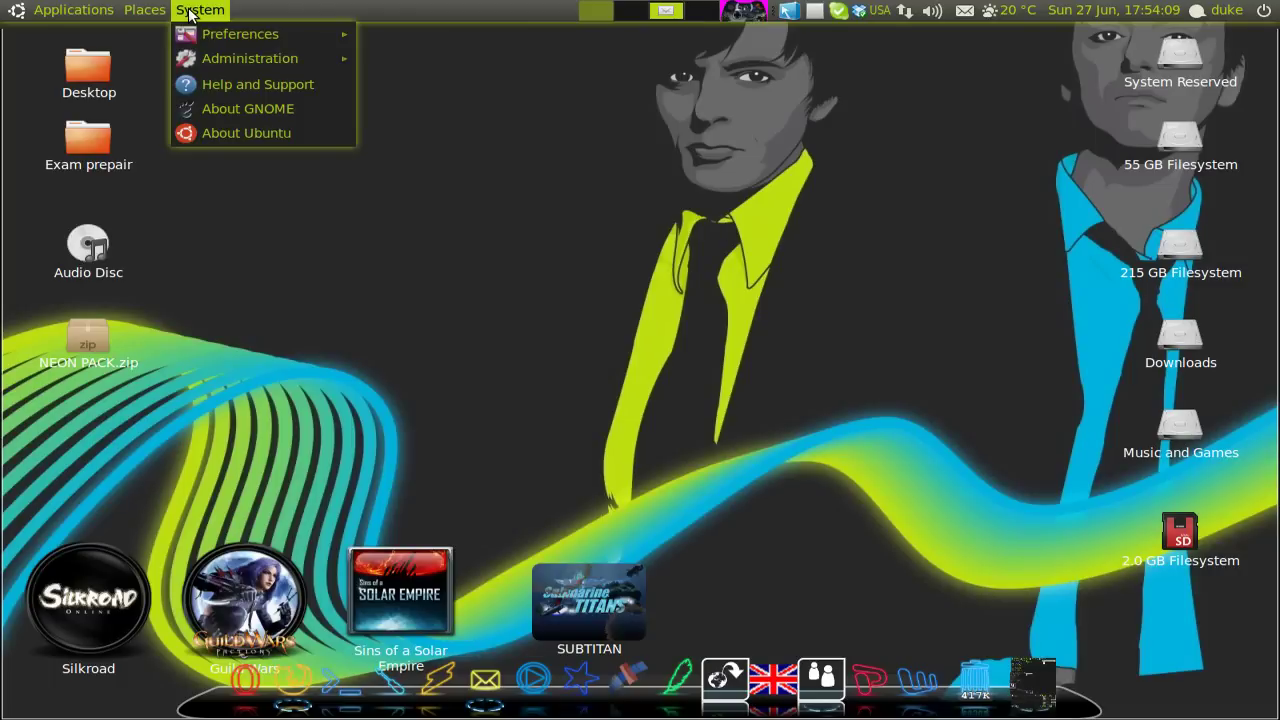
{"action": "mouse_move", "coordinate": [240, 34]}
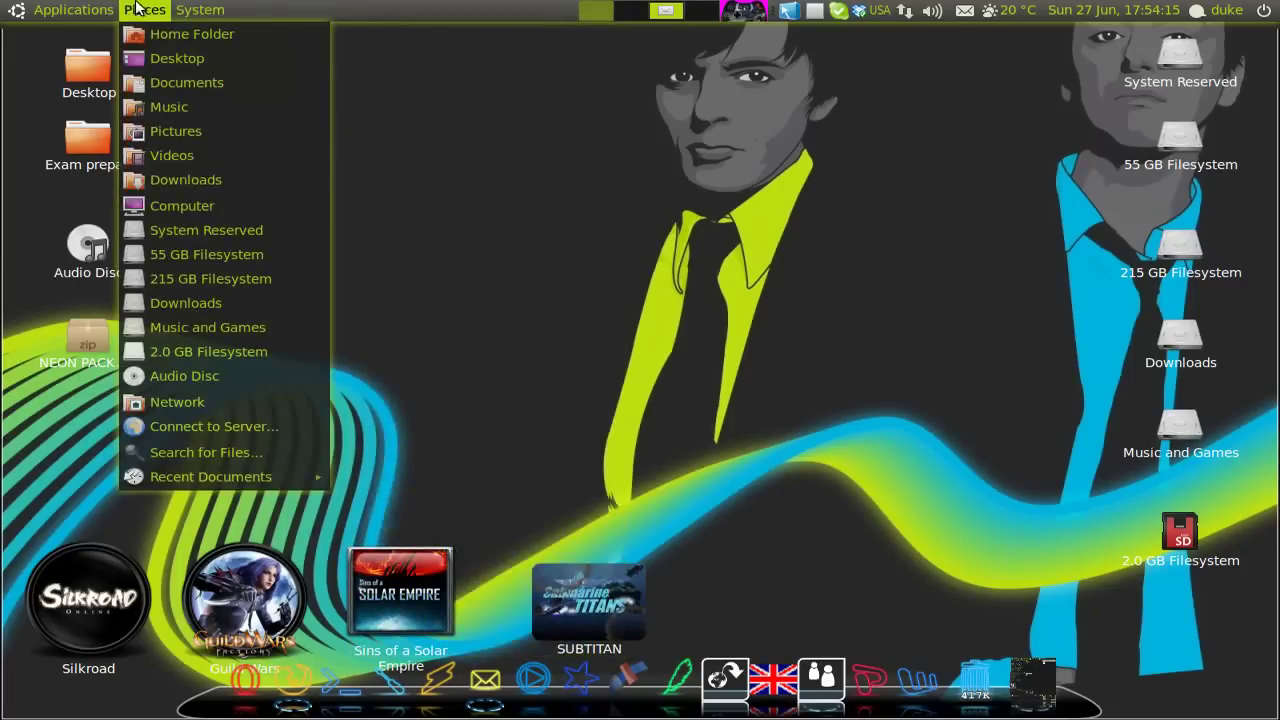
{"action": "mouse_move", "coordinate": [73, 10]}
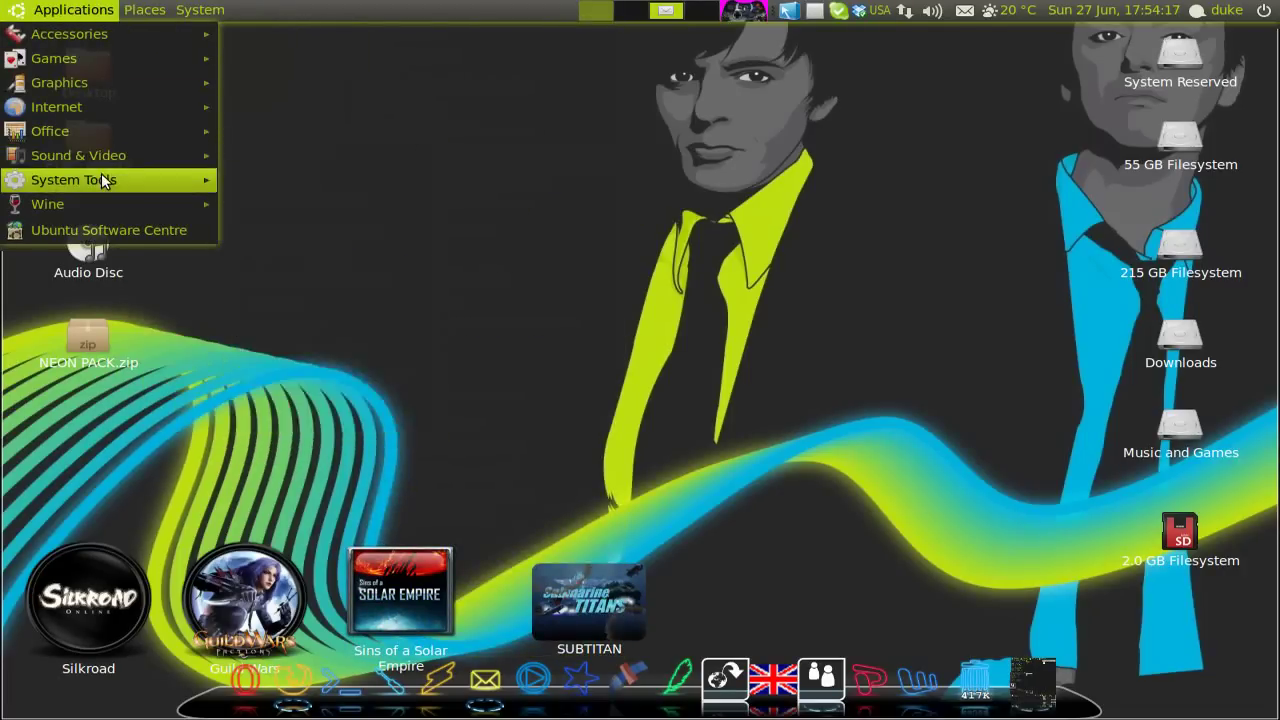
{"action": "mouse_move", "coordinate": [101, 176]}
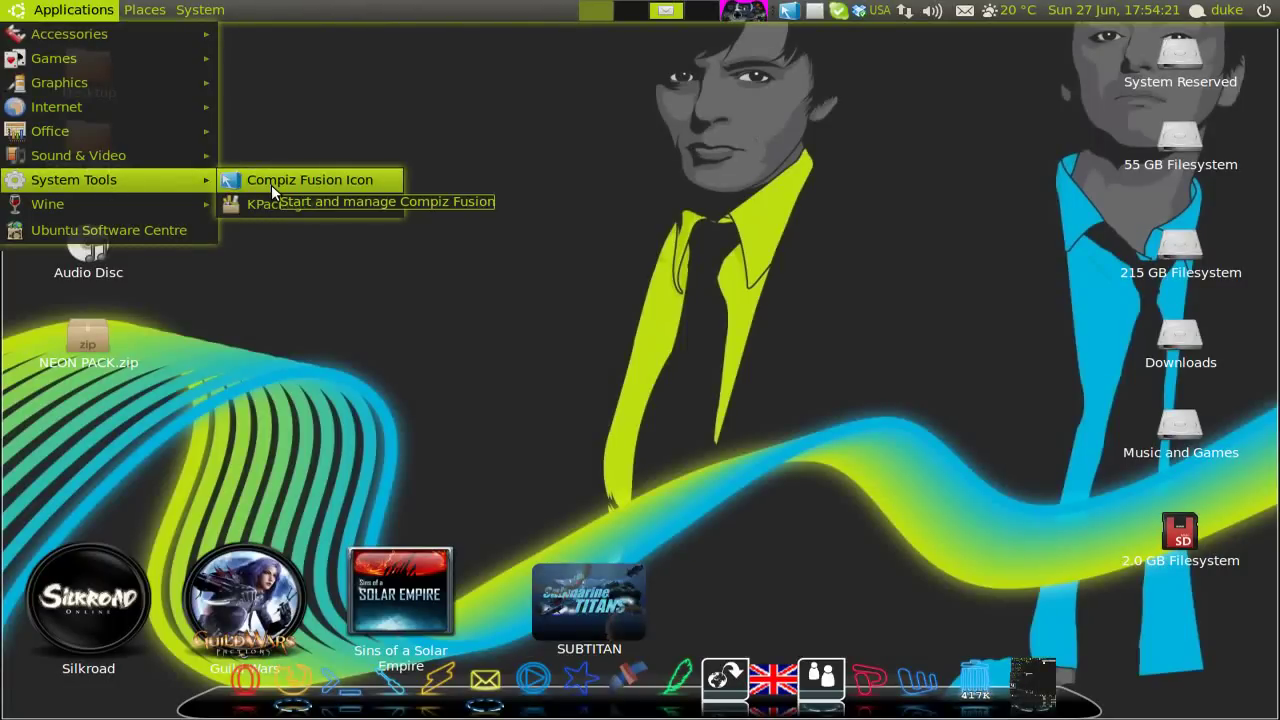
{"action": "left_click", "coordinate": [640, 329]}
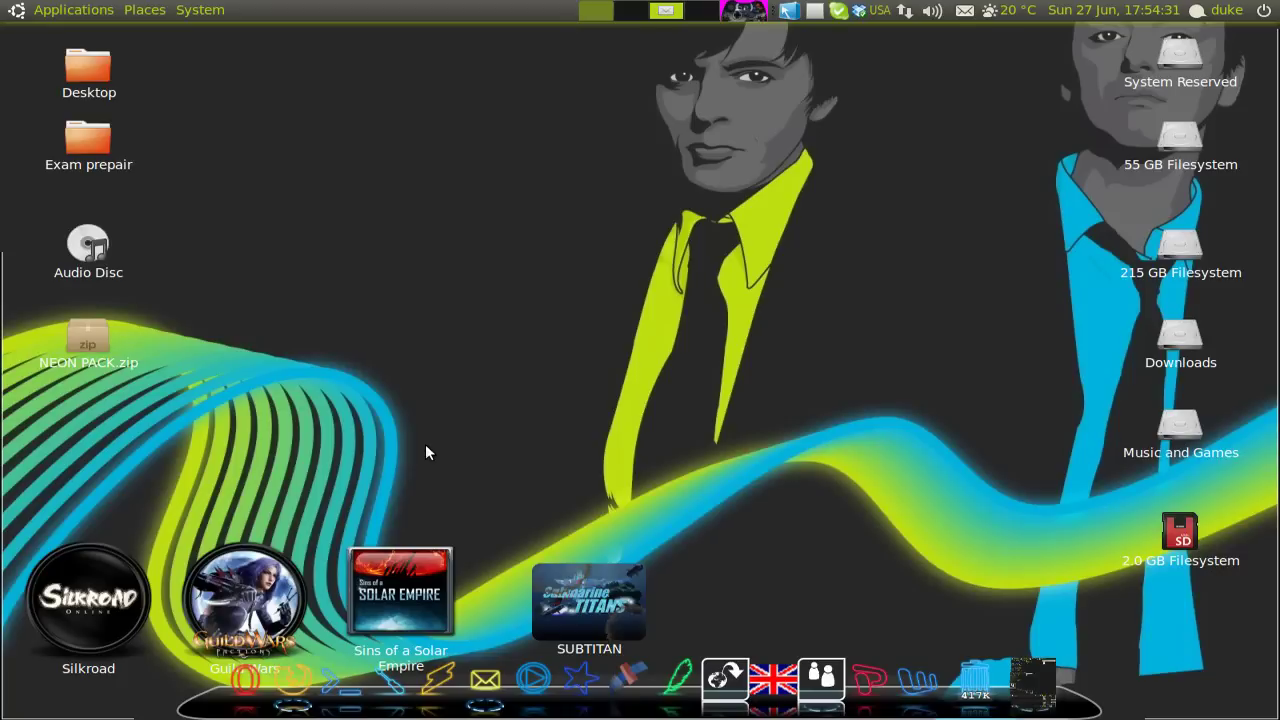
Step: Extract NEON PACK.zip onto the desktop and select the new NEON PACK folder
{"action": "left_click", "coordinate": [105, 336]}
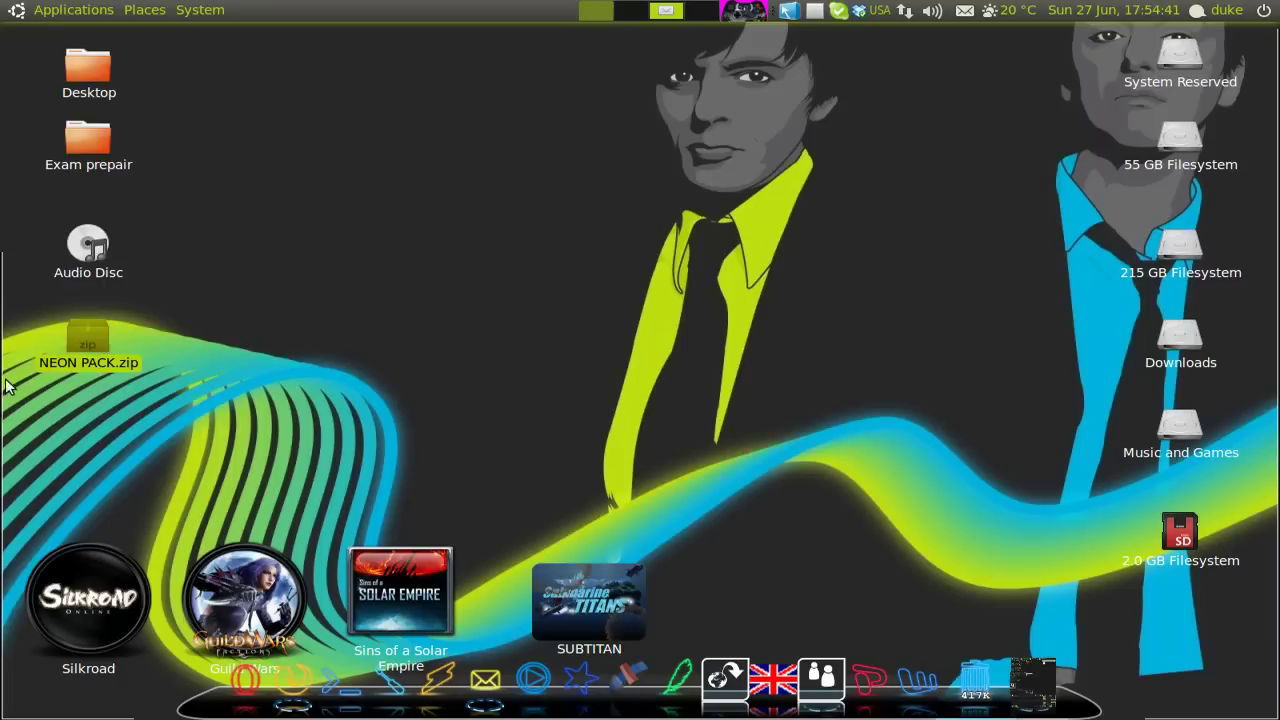
{"action": "left_click", "coordinate": [346, 333]}
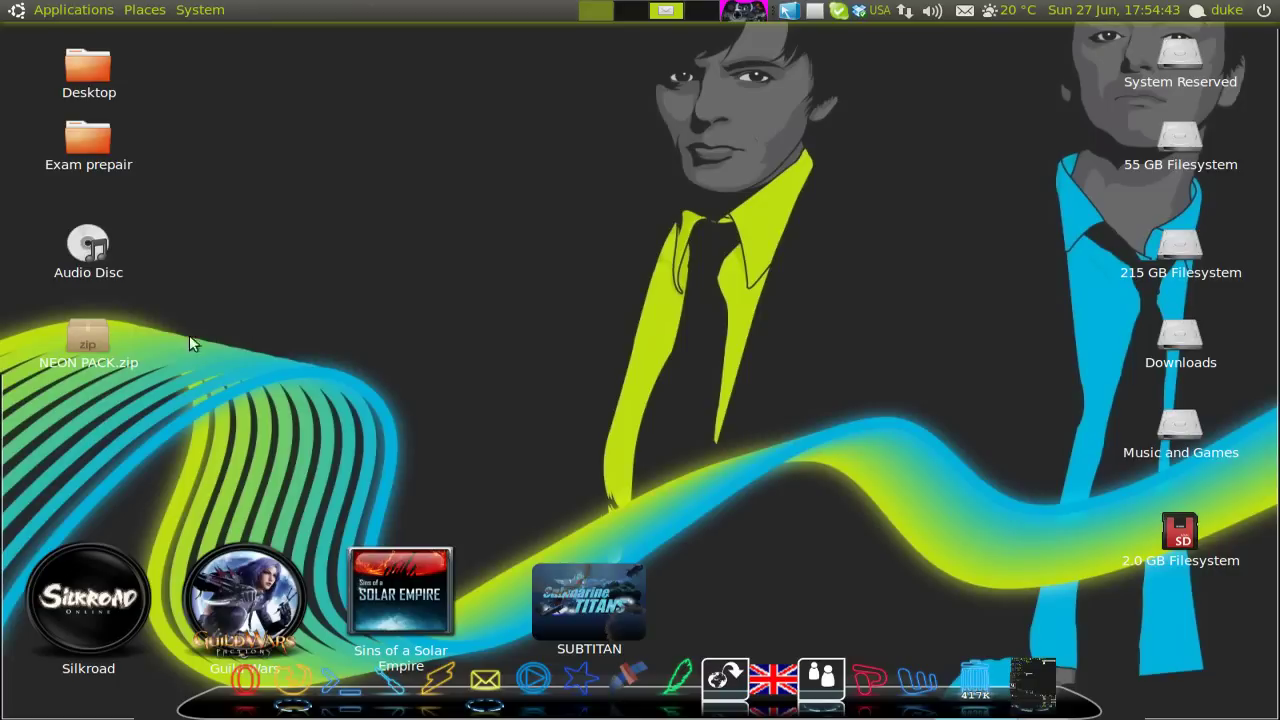
{"action": "right_click", "coordinate": [71, 336]}
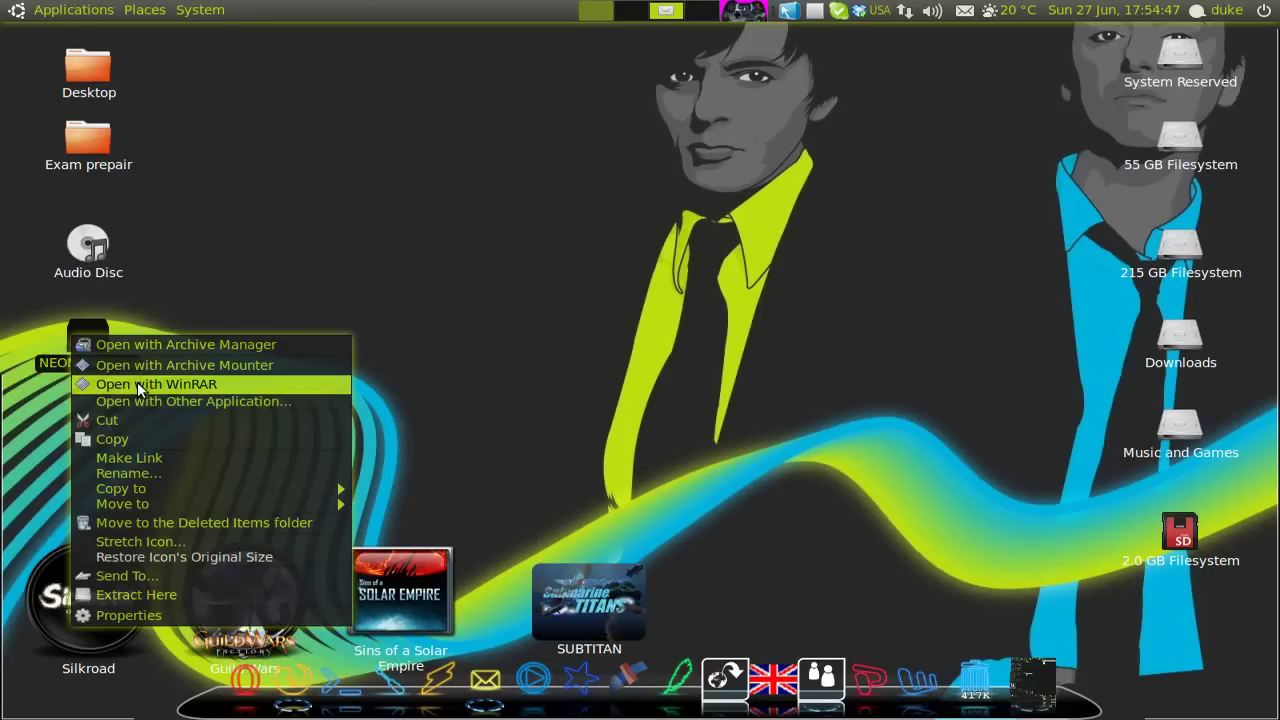
{"action": "left_click", "coordinate": [137, 593]}
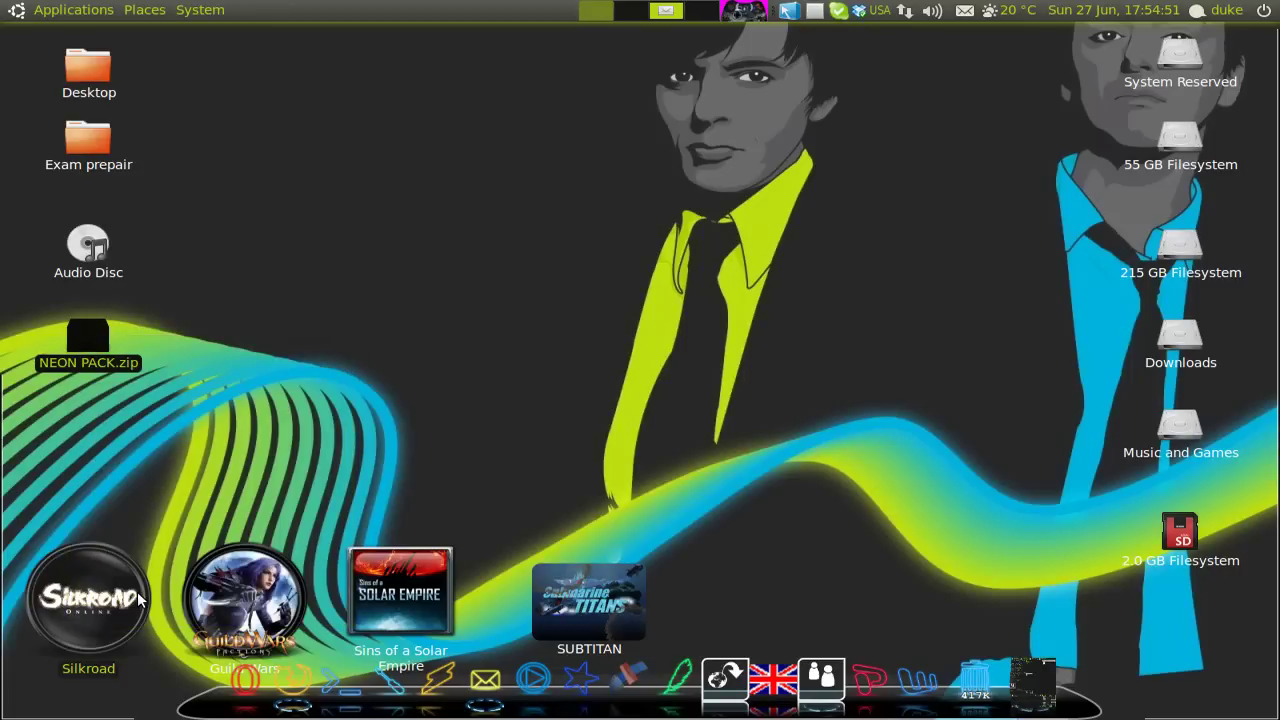
{"action": "left_click", "coordinate": [87, 438]}
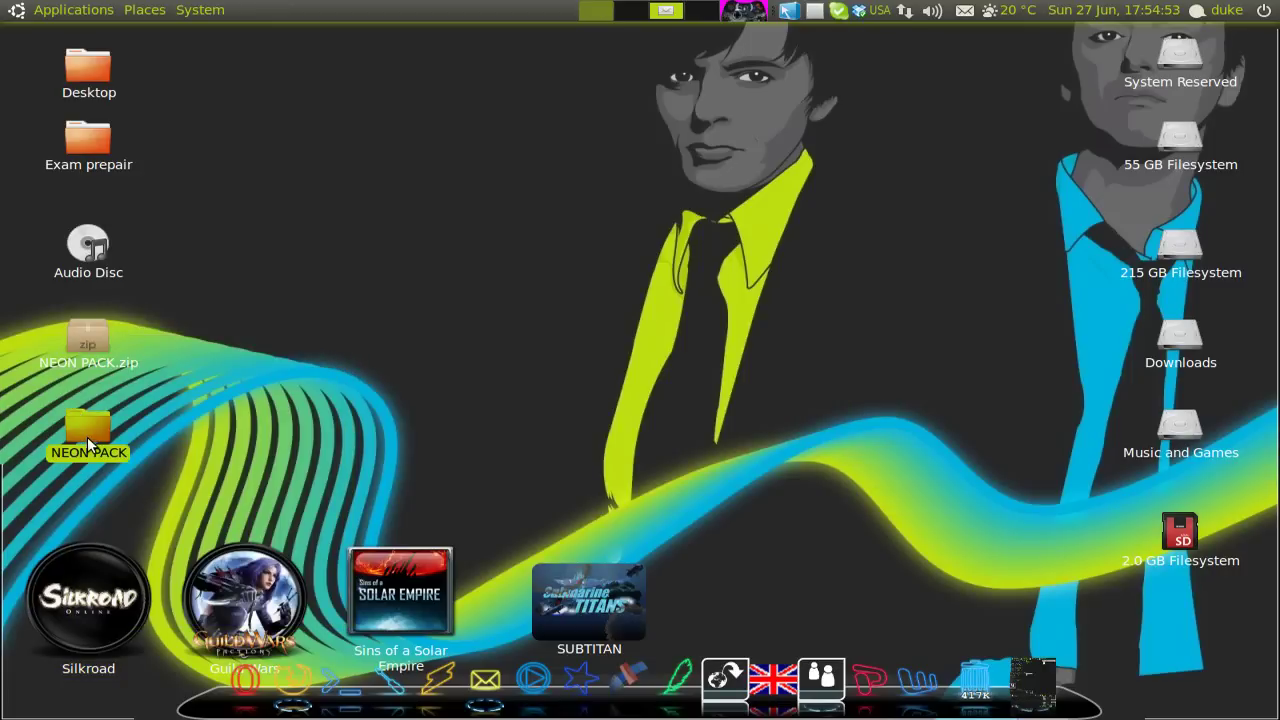
Step: Open the NEON PACK folder, shift its window left, and inspect abstract_0041.zip, the Neon Glamour .emerald file and 123404-neon.gnomecc
{"action": "double_click", "coordinate": [87, 436]}
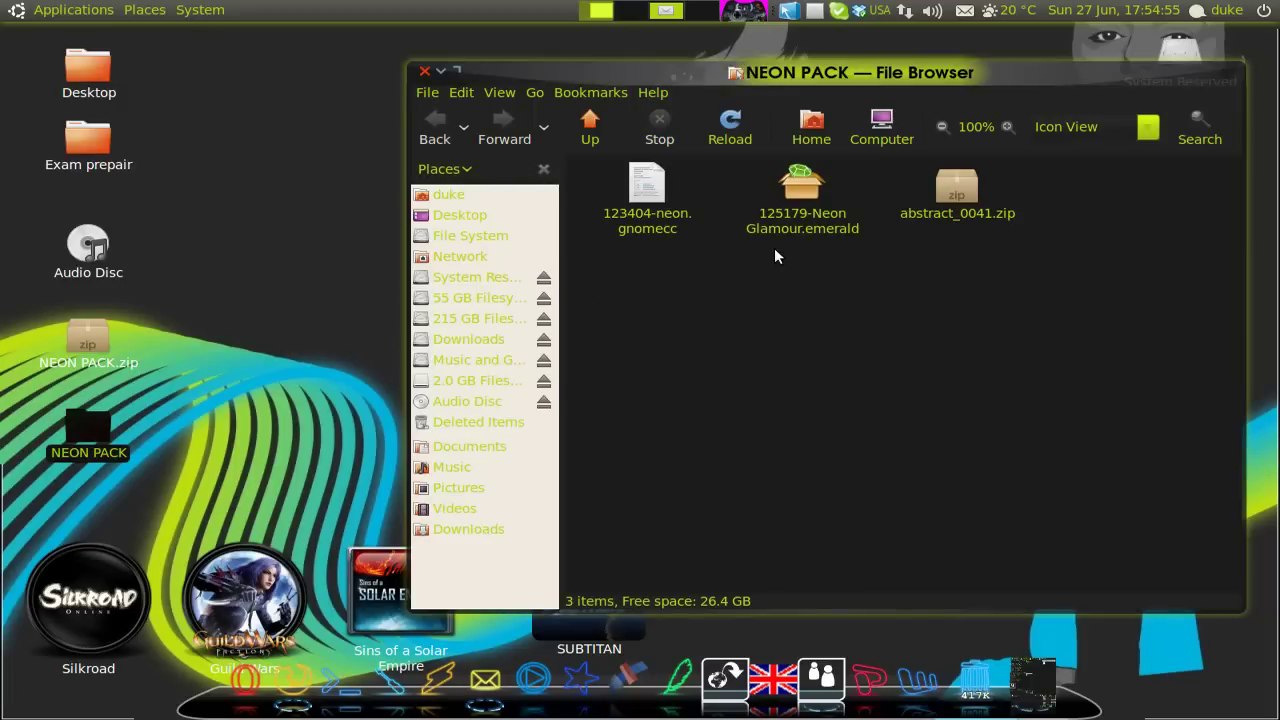
{"action": "left_click_drag", "start_coordinate": [884, 86], "coordinate": [755, 88]}
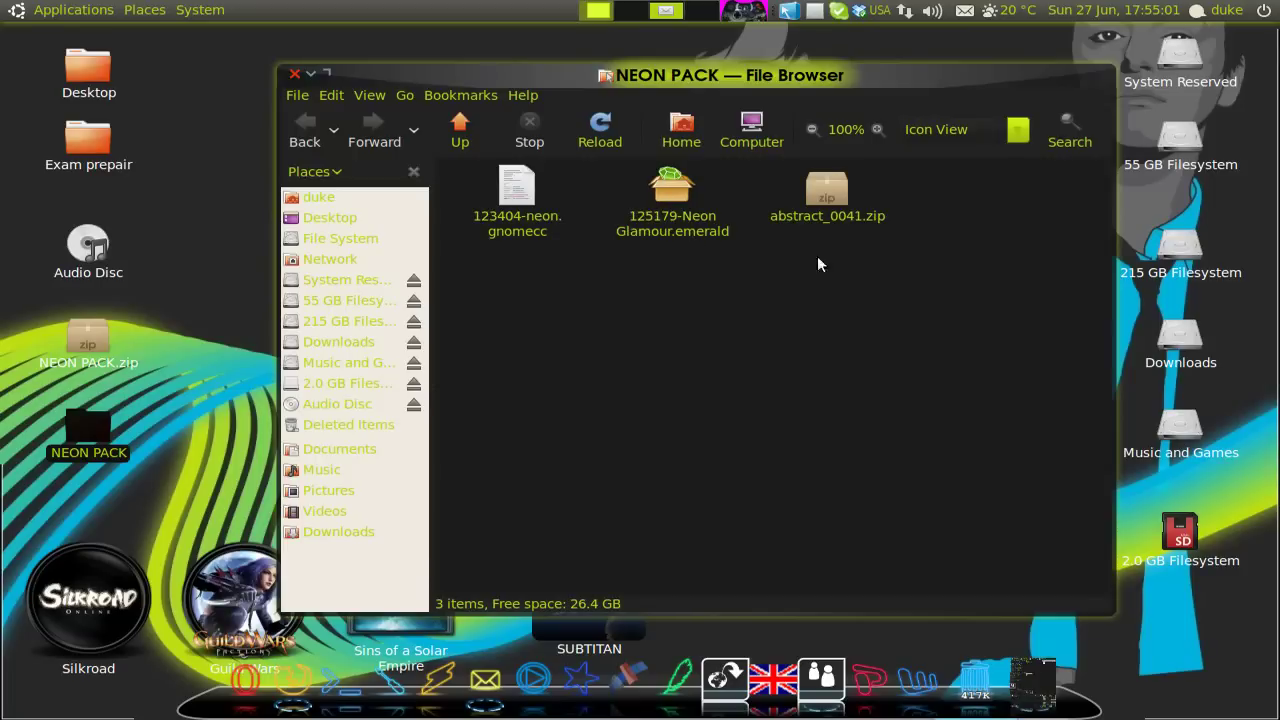
{"action": "left_click", "coordinate": [834, 196]}
{"action": "left_click", "coordinate": [747, 325]}
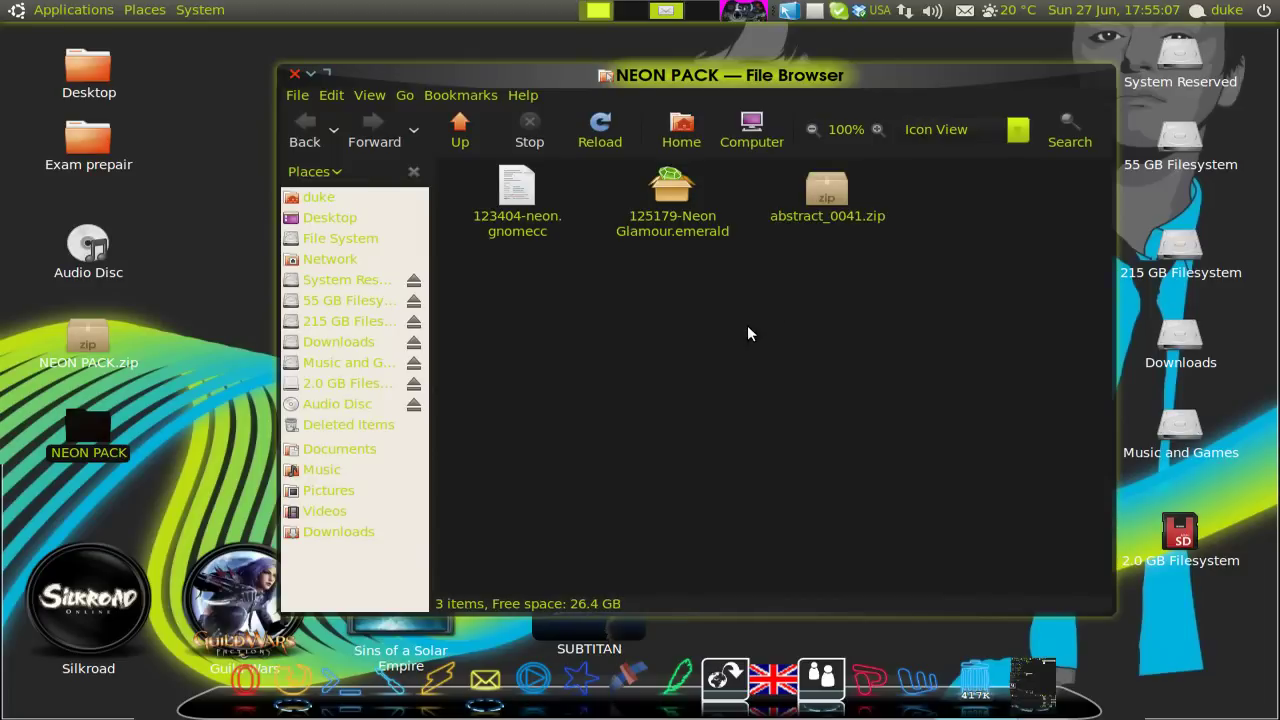
{"action": "left_click", "coordinate": [685, 199]}
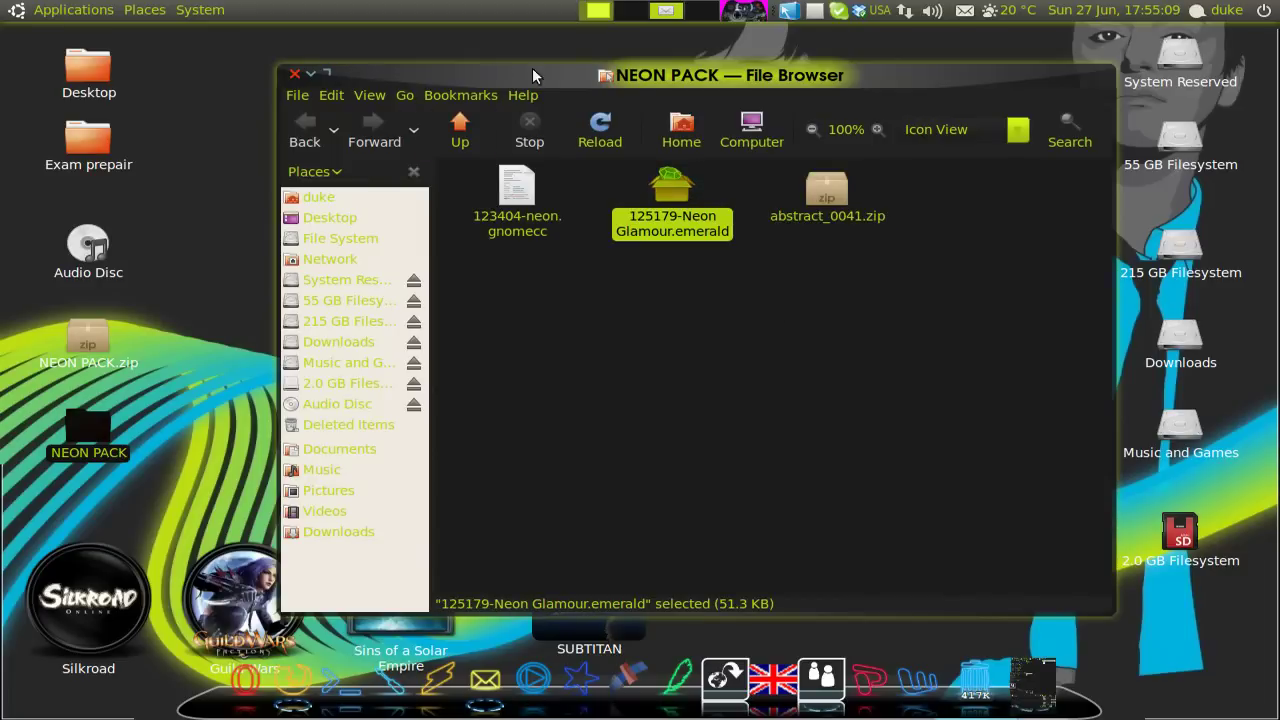
{"action": "left_click", "coordinate": [573, 247]}
{"action": "left_click", "coordinate": [515, 203]}
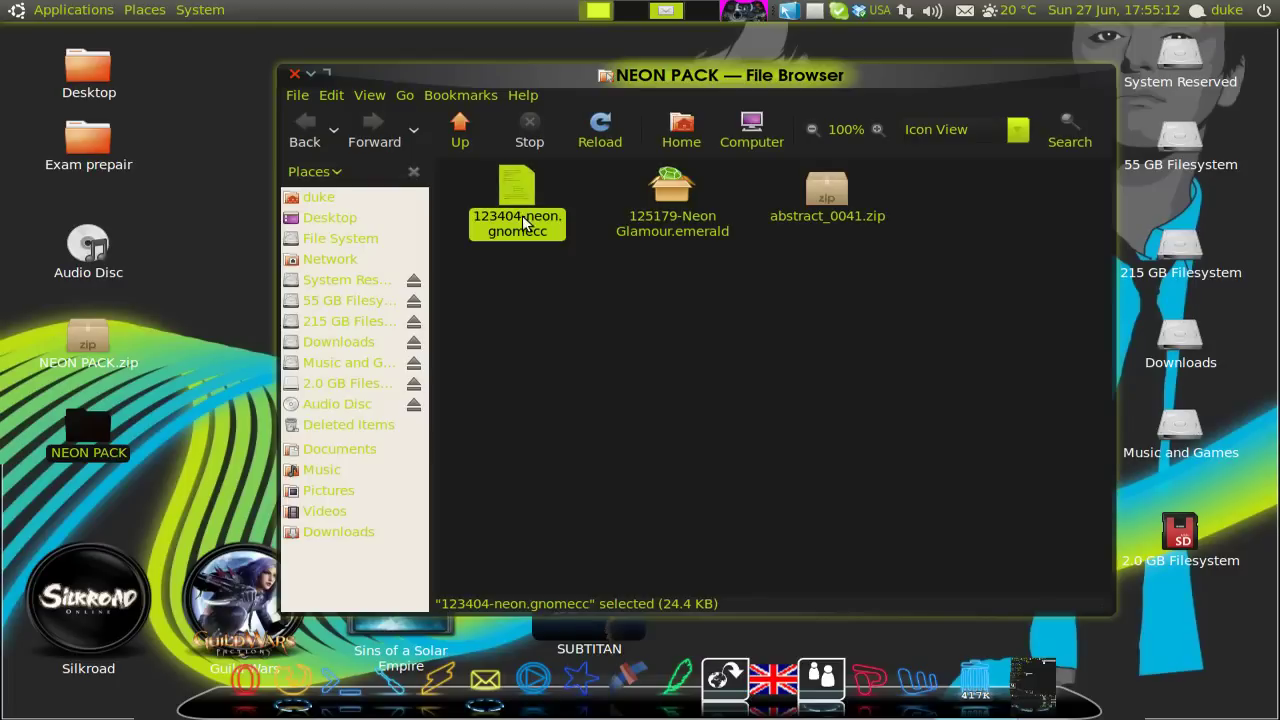
Step: Look through the top-panel System and Applications menus, then refocus the folder window
{"action": "left_click", "coordinate": [141, 10]}
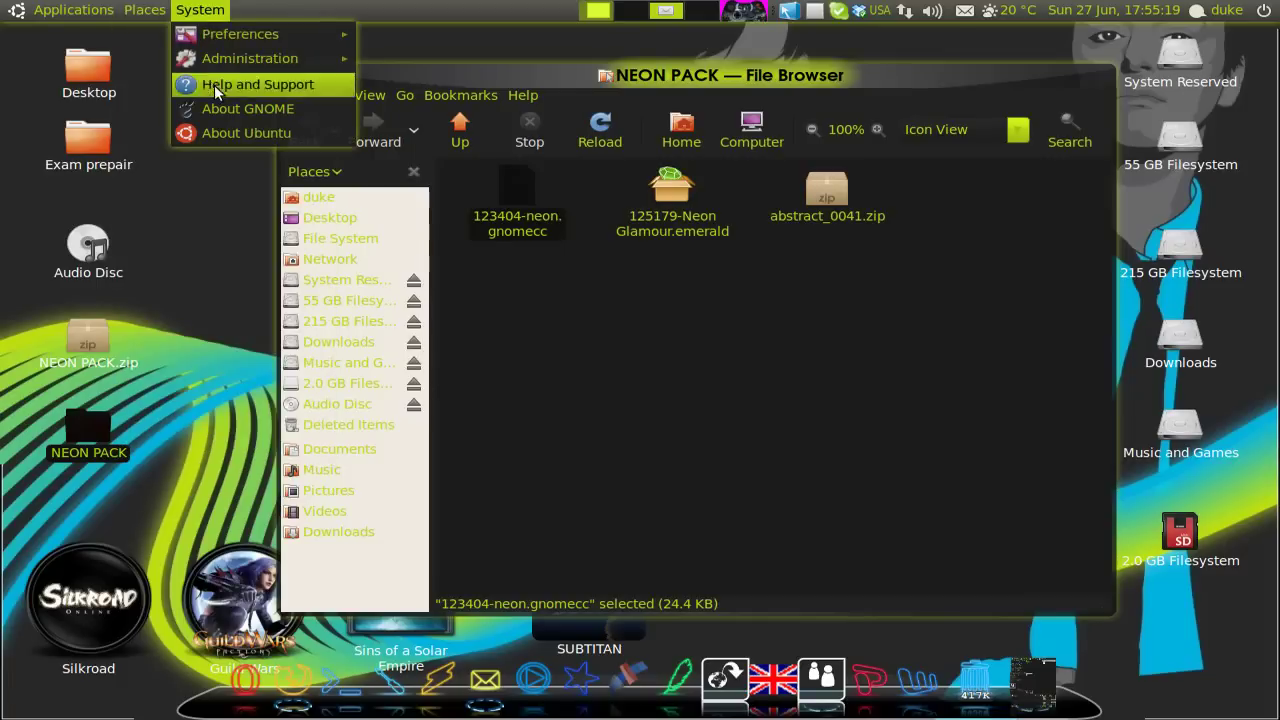
{"action": "mouse_move", "coordinate": [99, 14]}
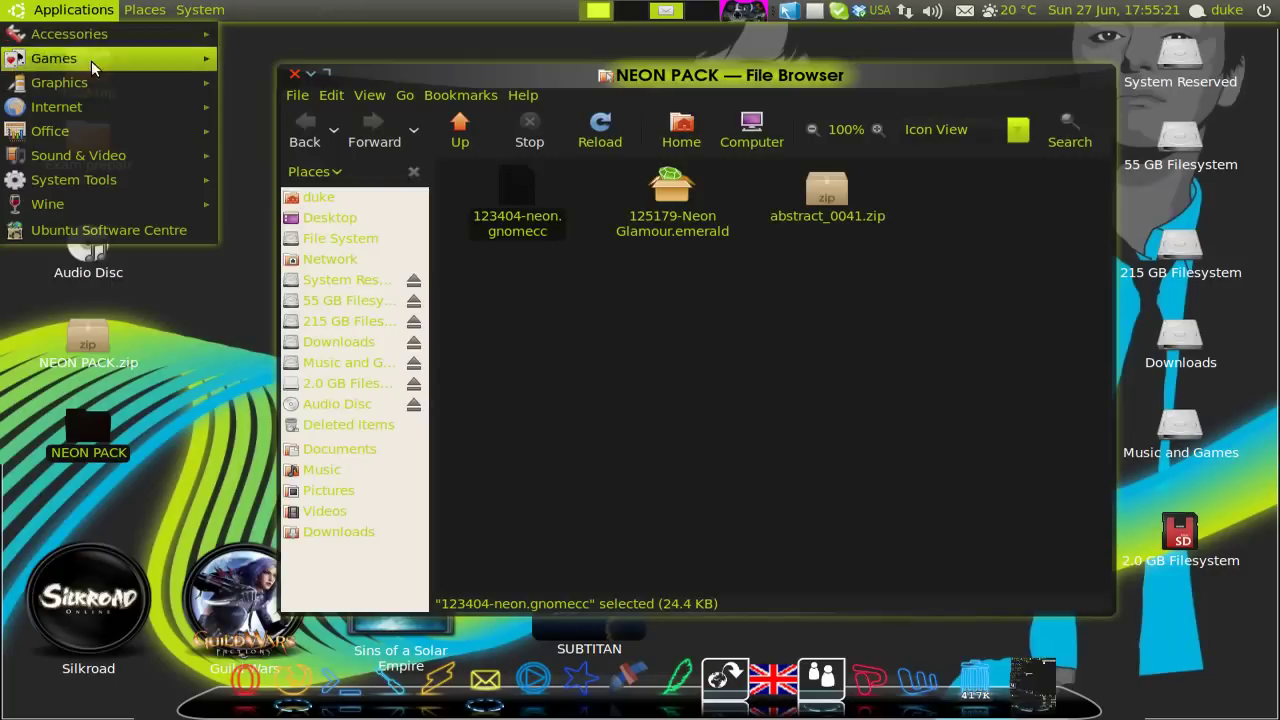
{"action": "left_click", "coordinate": [758, 77]}
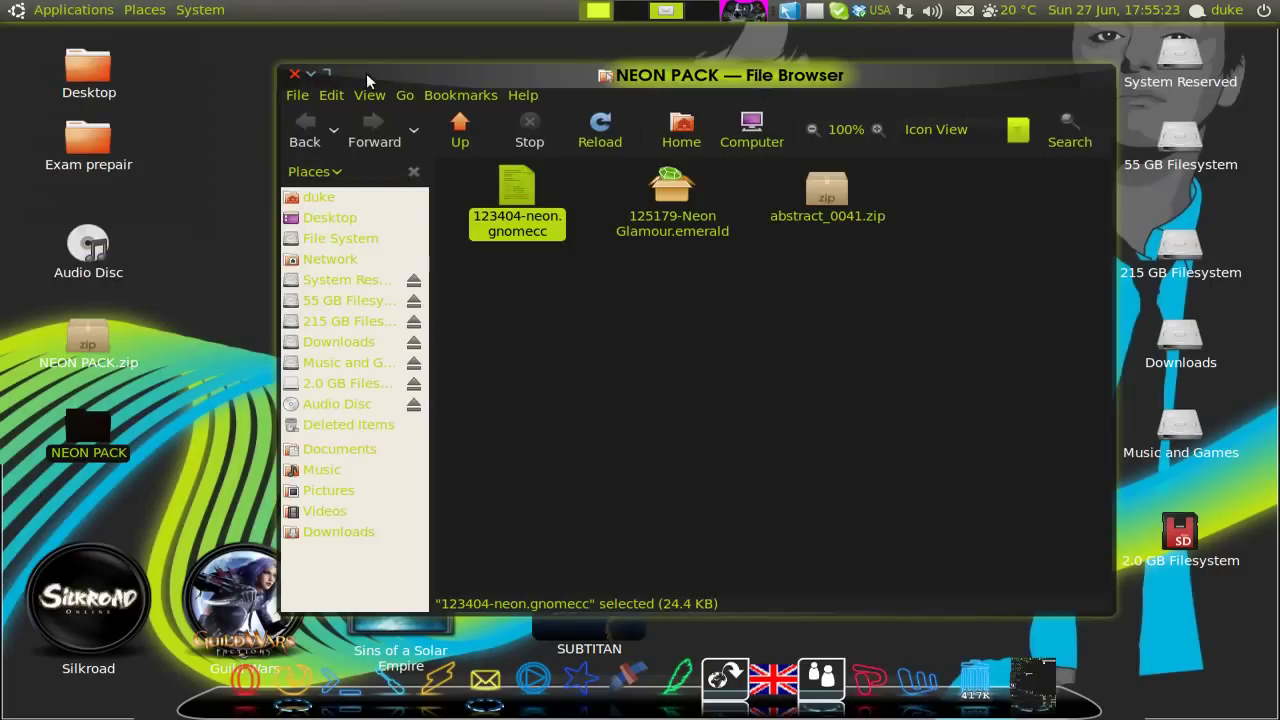
Step: Close the NEON PACK window and launch Emerald Theme Manager from the Compiz Fusion tray icon
{"action": "left_click", "coordinate": [295, 77]}
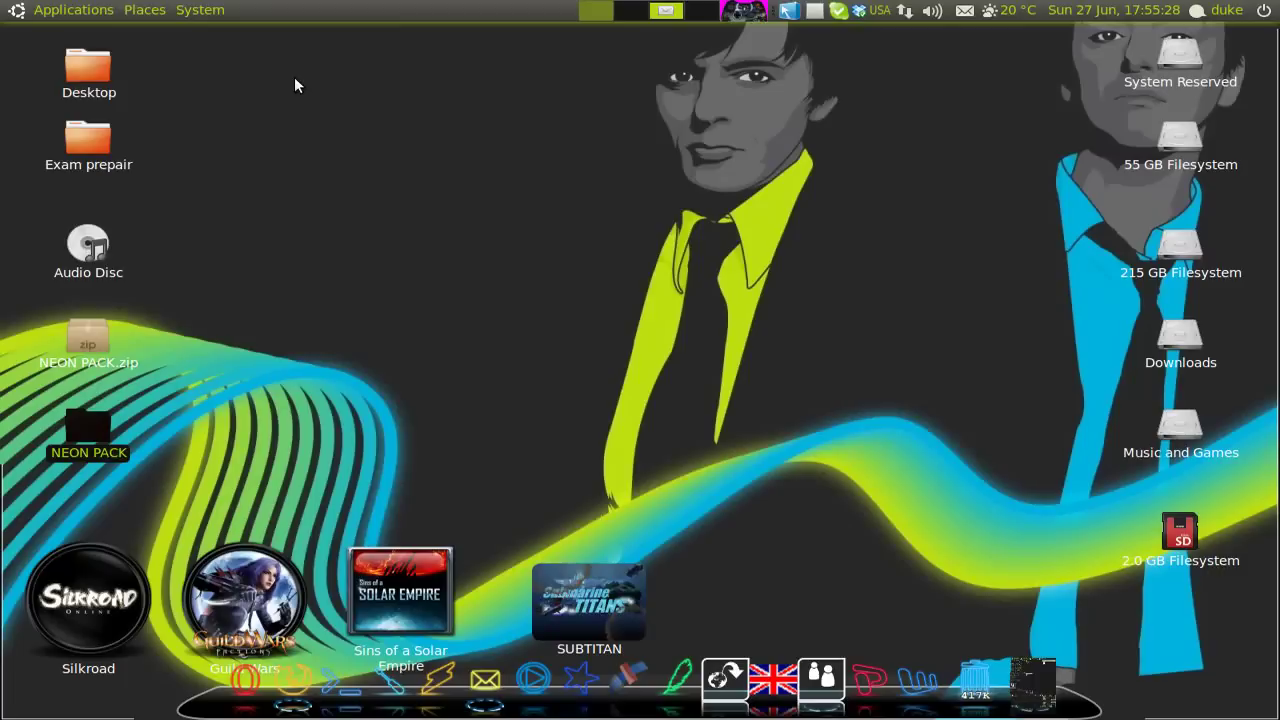
{"action": "left_click", "coordinate": [789, 11]}
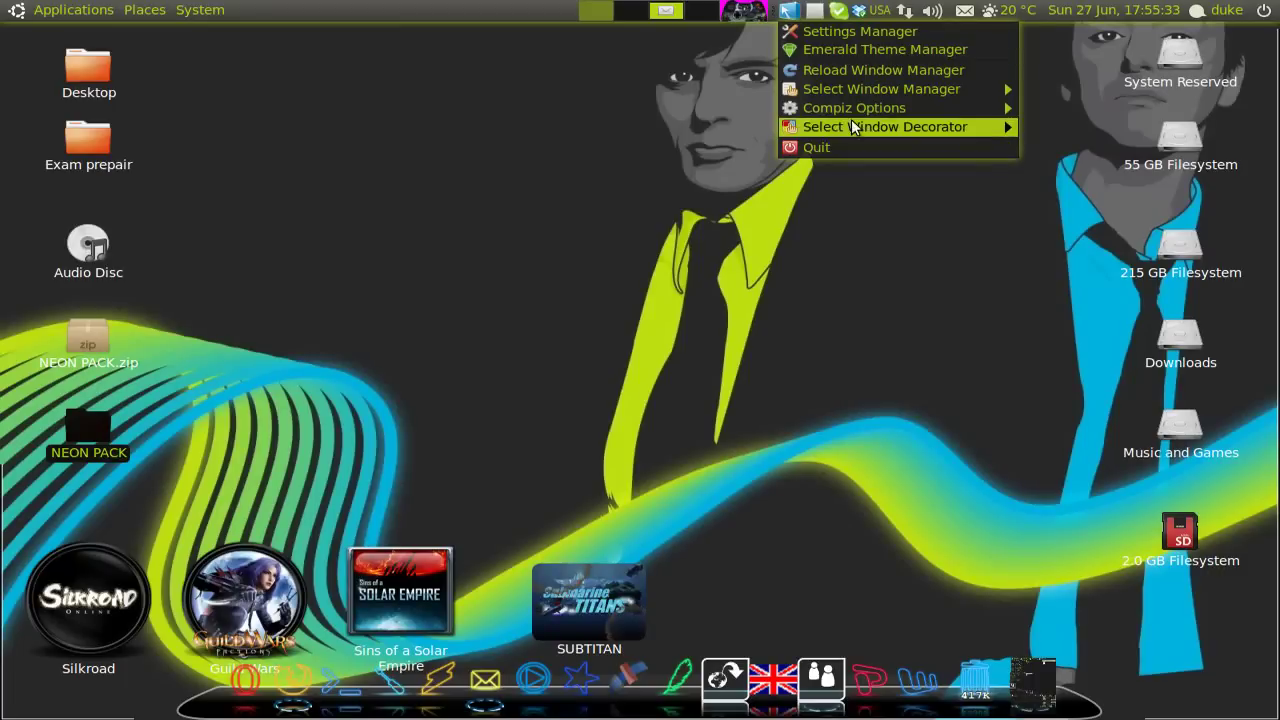
{"action": "mouse_move", "coordinate": [866, 128]}
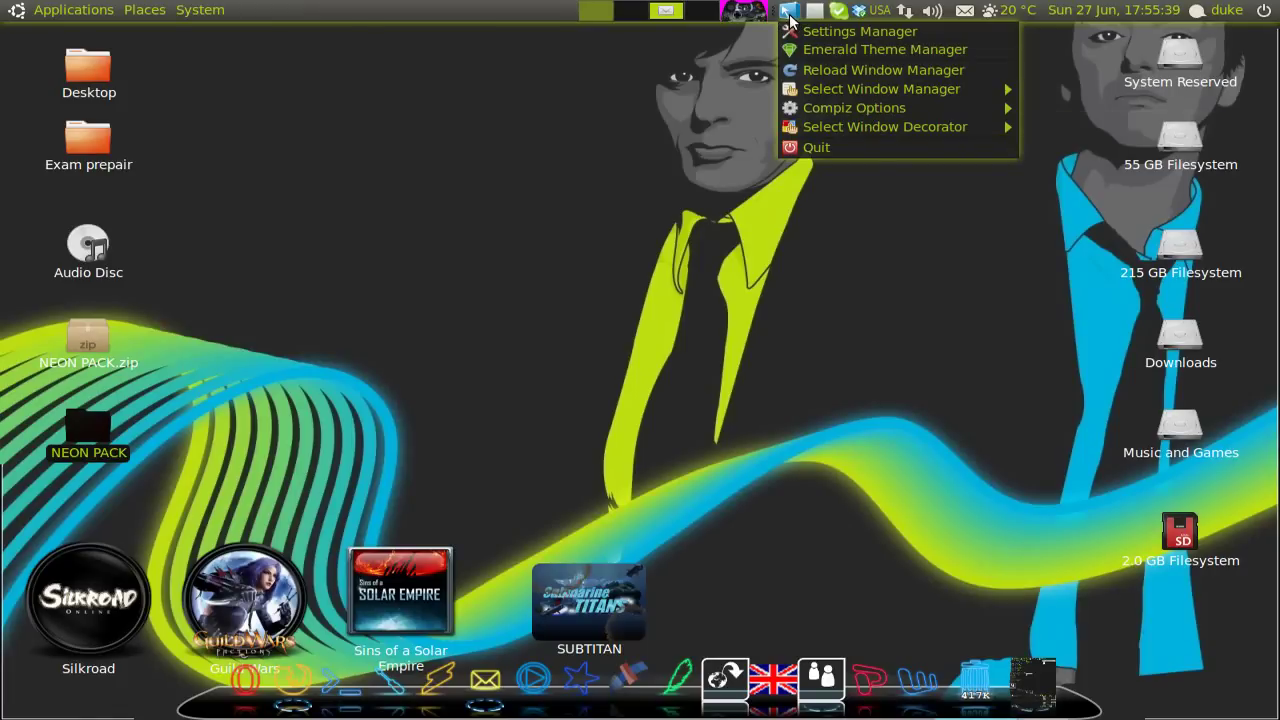
{"action": "mouse_move", "coordinate": [826, 127]}
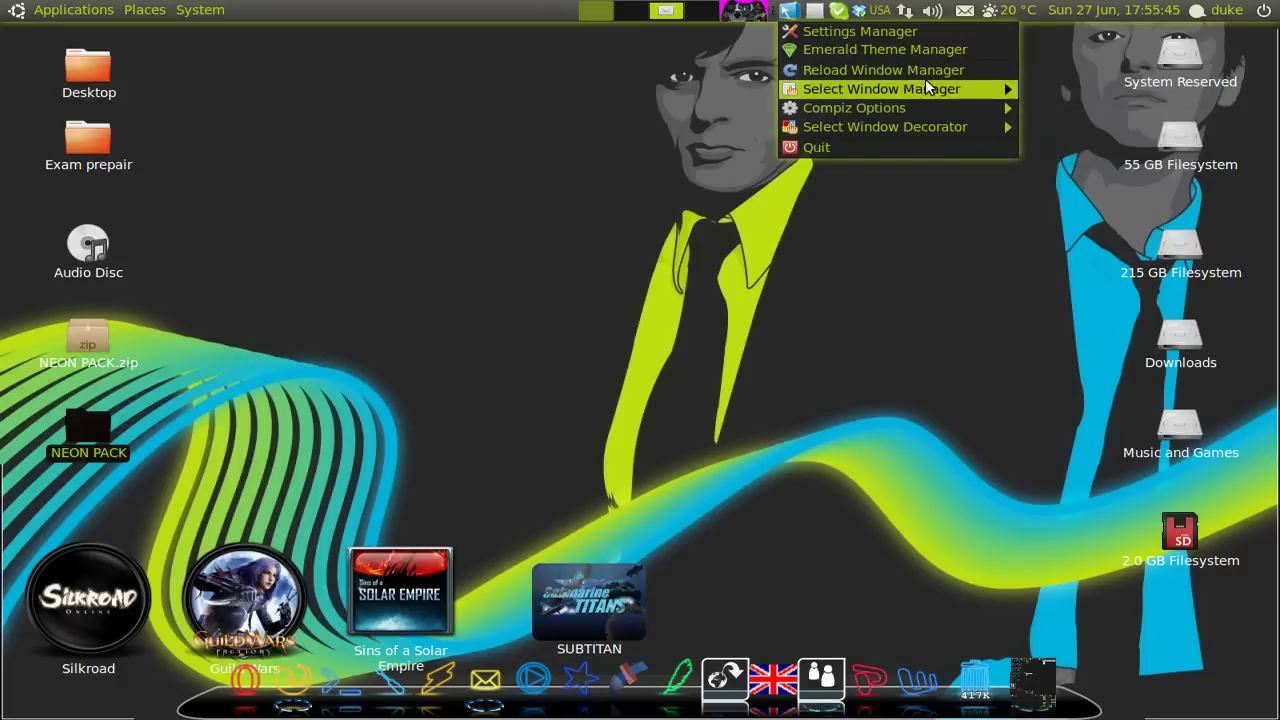
{"action": "left_click", "coordinate": [913, 49]}
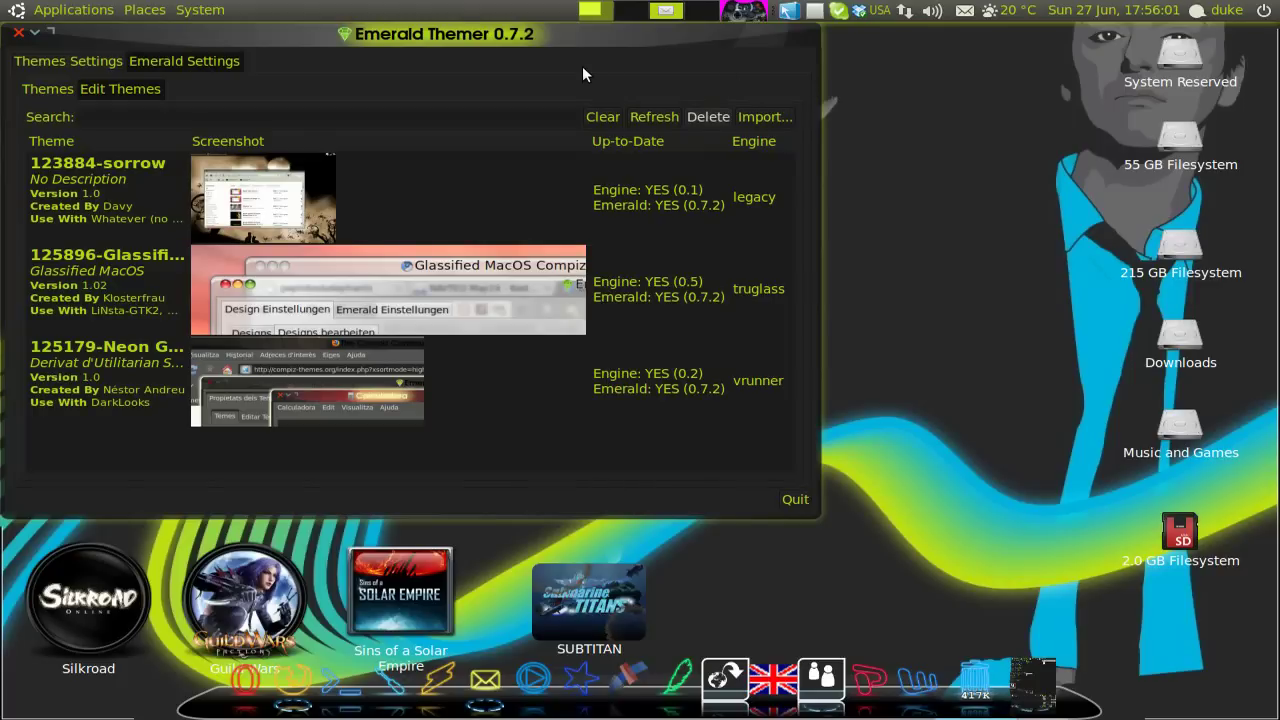
Step: Nudge the Emerald Themer window right, glance at Emerald Settings, then open Edit Themes to view vrunner colours
{"action": "left_click_drag", "start_coordinate": [379, 37], "coordinate": [453, 37]}
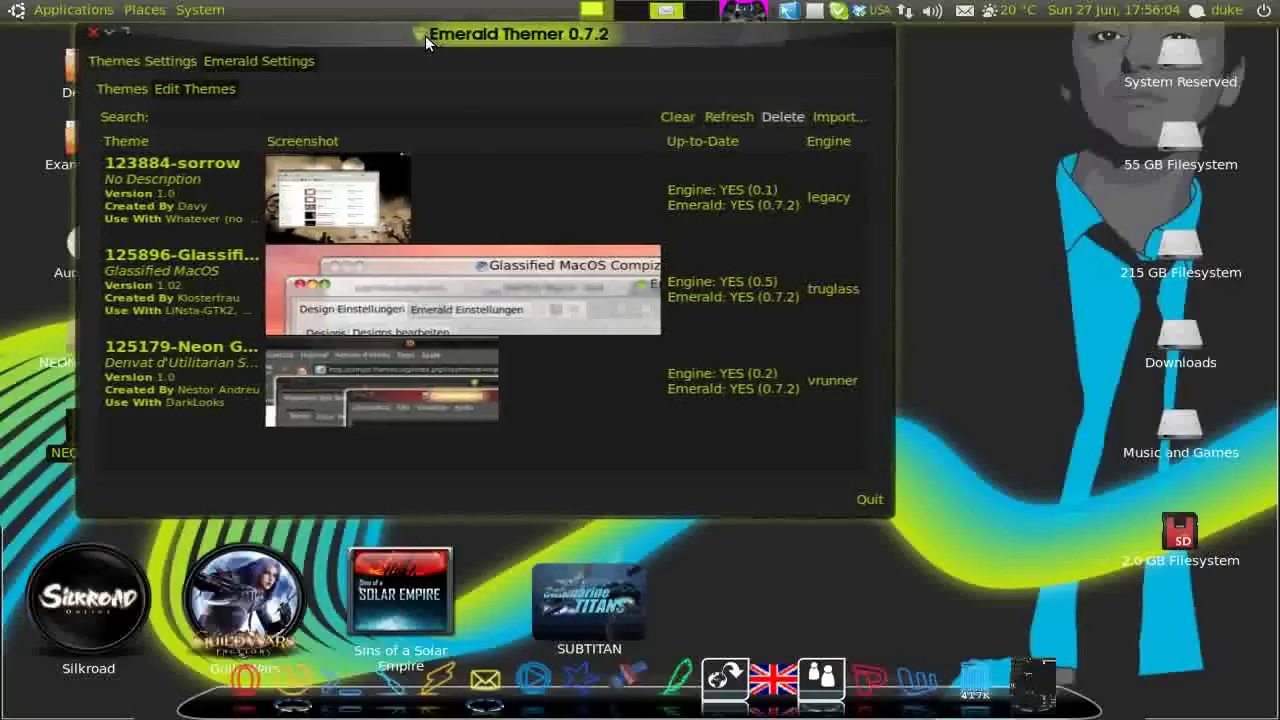
{"action": "left_click", "coordinate": [254, 61]}
{"action": "left_click", "coordinate": [152, 61]}
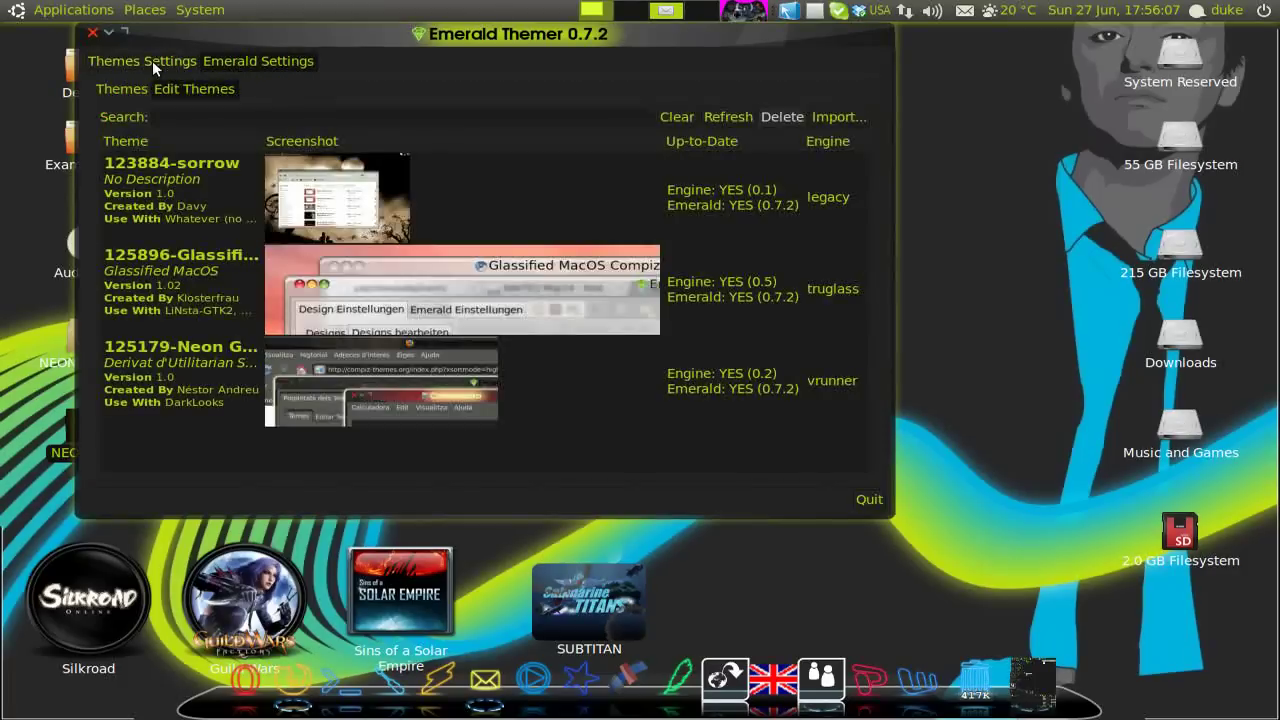
{"action": "left_click", "coordinate": [172, 88]}
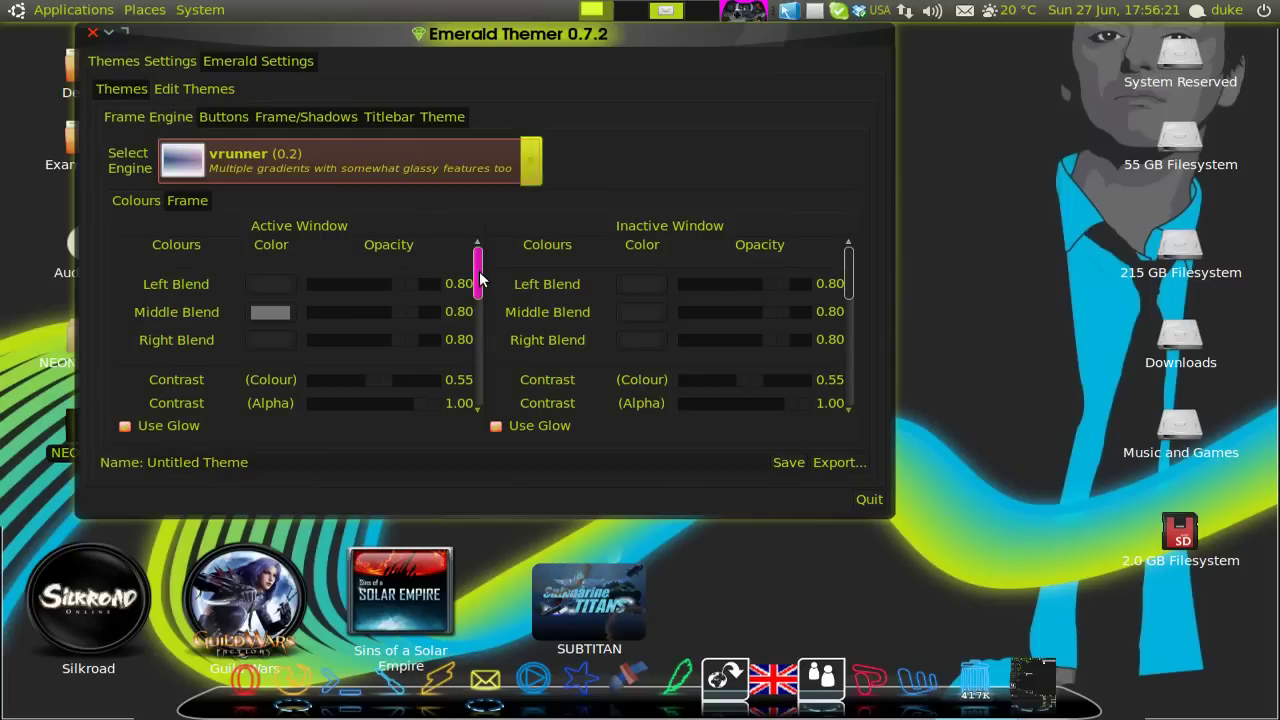
{"action": "scroll", "coordinate": [482, 283], "scroll_direction": "down", "scroll_amount": 1}
{"action": "scroll", "coordinate": [485, 272], "scroll_direction": "up", "scroll_amount": 1}
Step: Set the active window's Middle Blend colour to grey #737373
{"action": "left_click", "coordinate": [268, 313]}
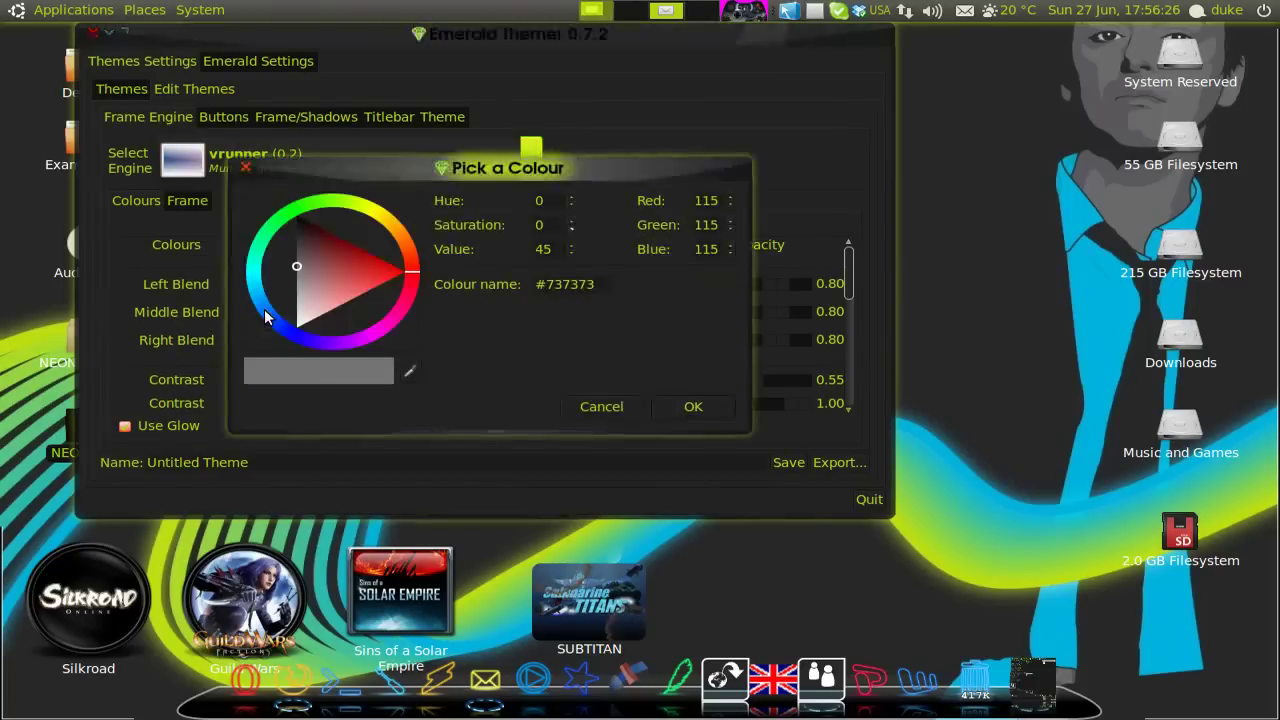
{"action": "left_click", "coordinate": [608, 289]}
{"action": "left_click", "coordinate": [680, 408]}
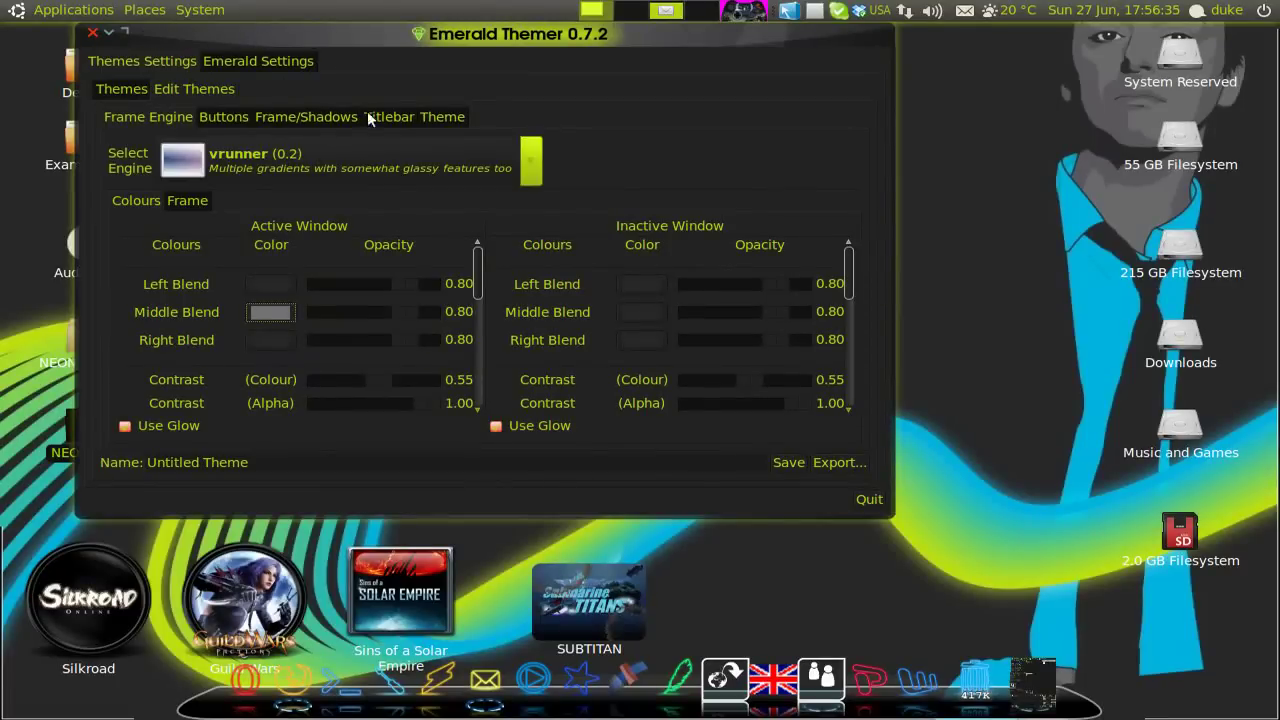
Step: Set the active window's Title Glow colour to lime green #B4D911
{"action": "left_click_drag", "start_coordinate": [483, 285], "coordinate": [487, 342]}
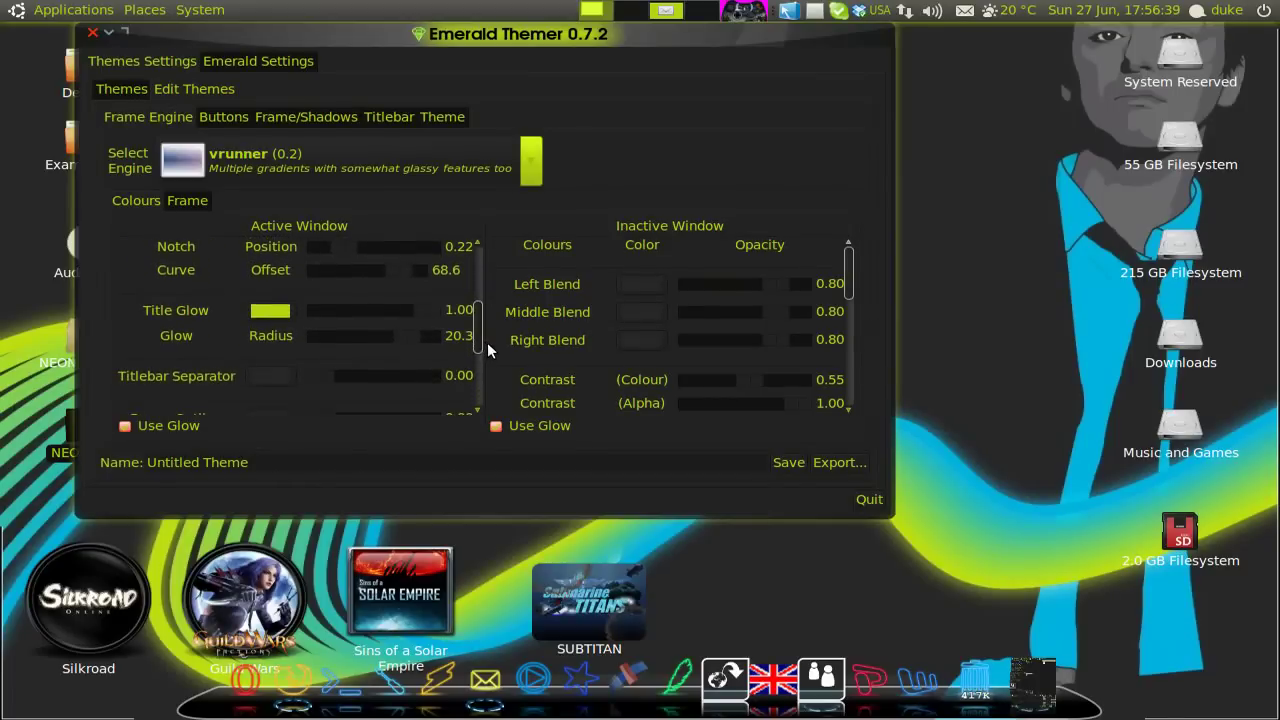
{"action": "left_click", "coordinate": [267, 316]}
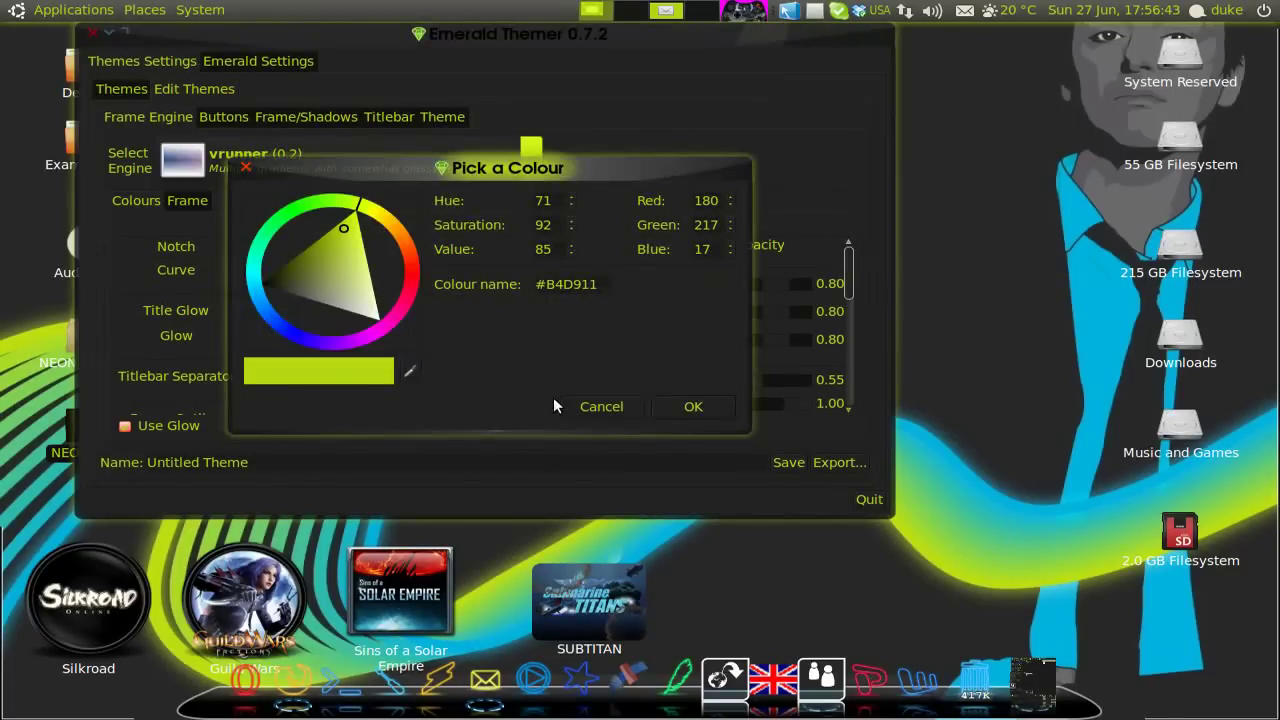
{"action": "left_click_drag", "start_coordinate": [606, 284], "coordinate": [537, 286]}
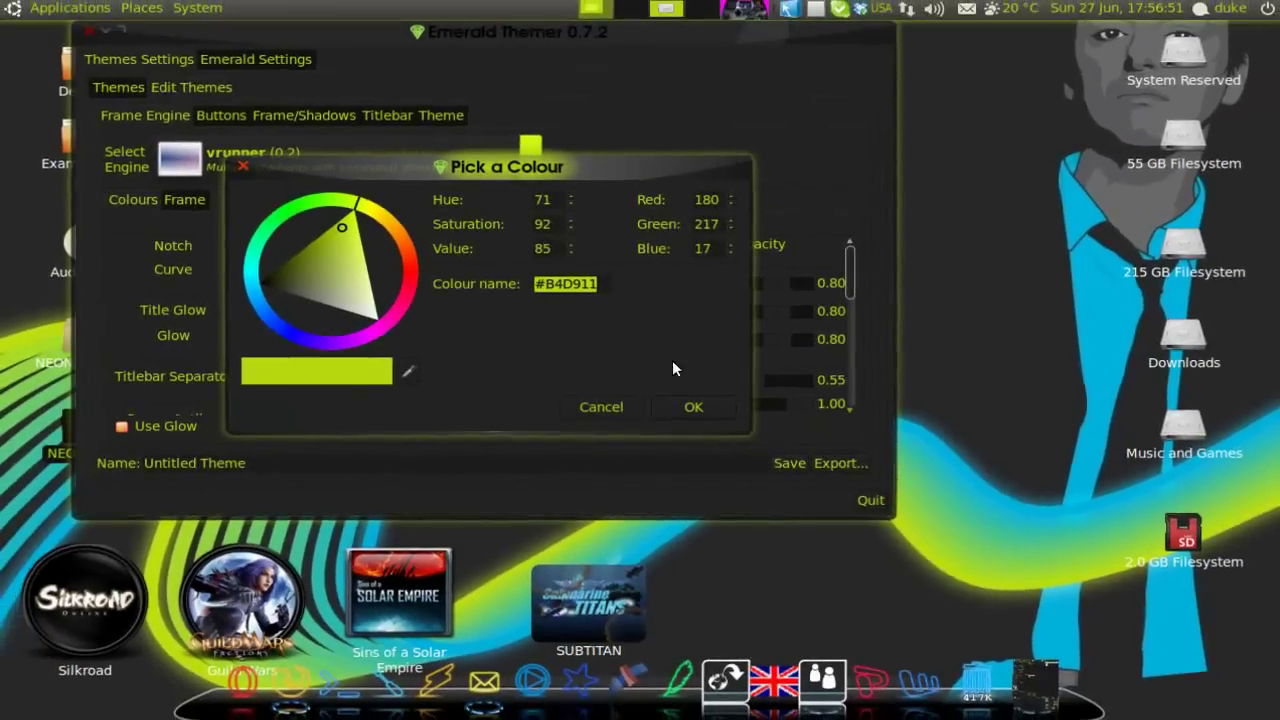
{"action": "left_click", "coordinate": [694, 410]}
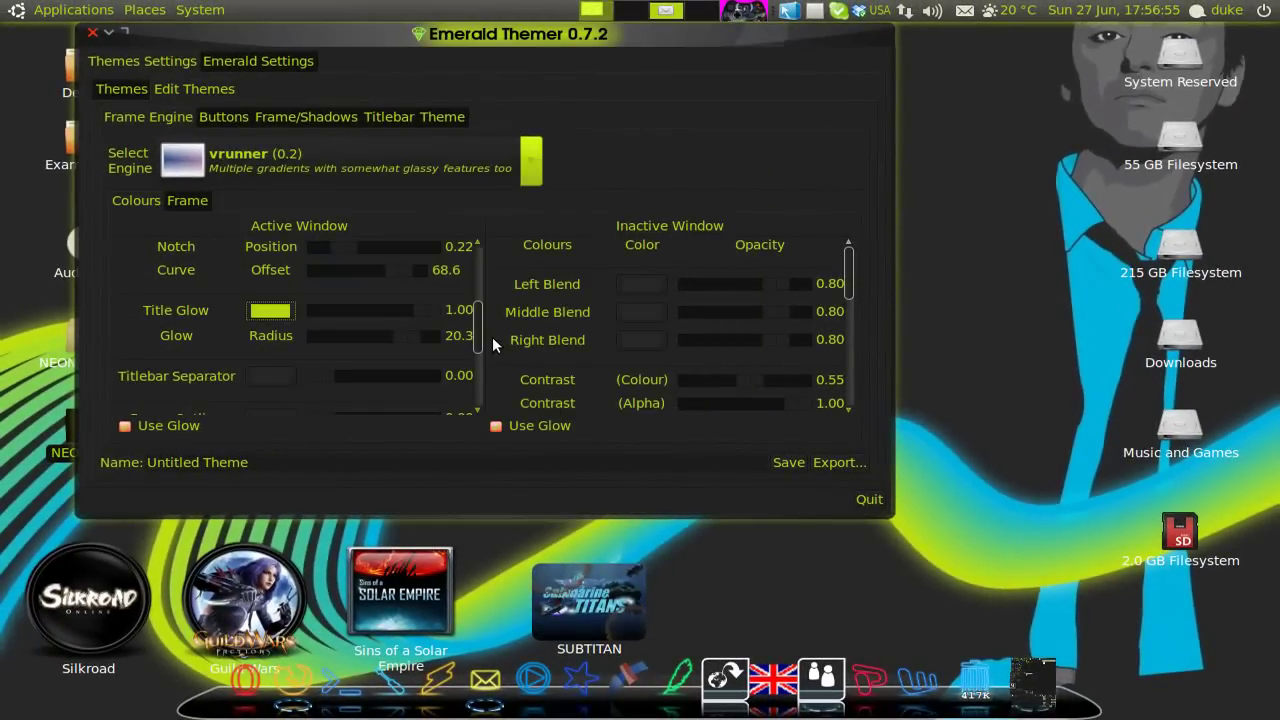
{"action": "left_click_drag", "start_coordinate": [476, 335], "coordinate": [474, 283]}
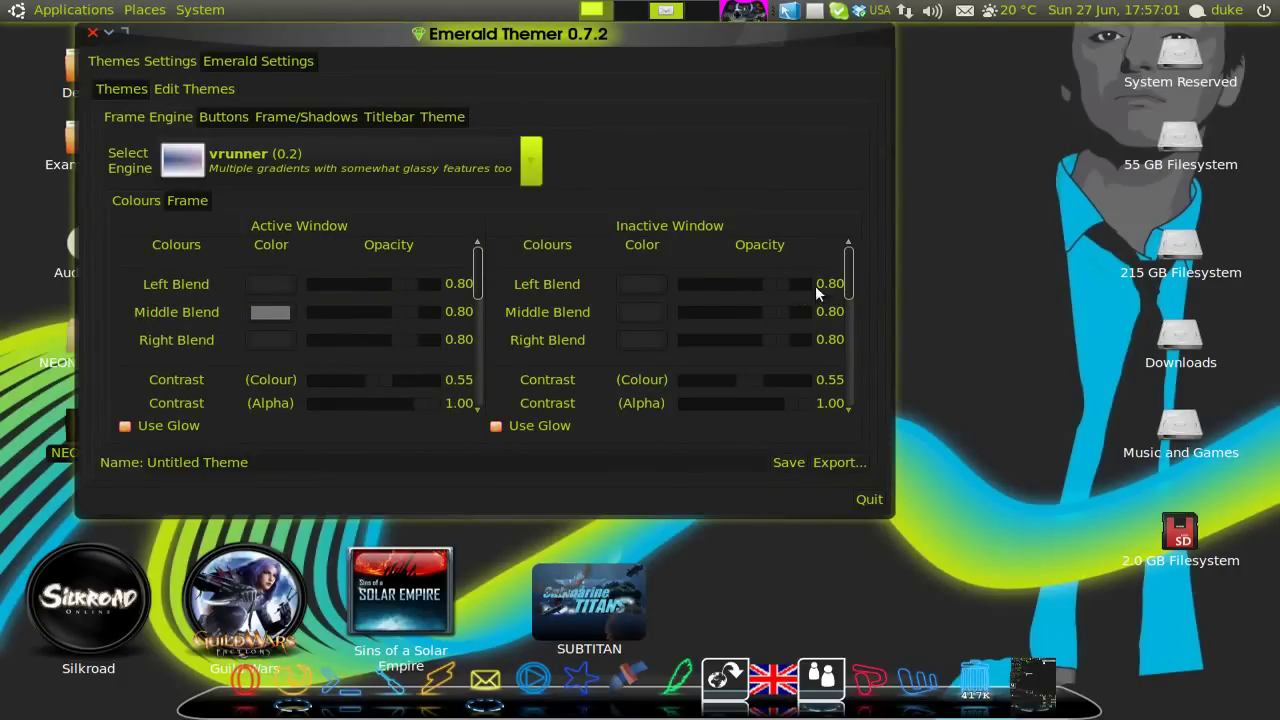
{"action": "left_click_drag", "start_coordinate": [849, 279], "coordinate": [846, 381]}
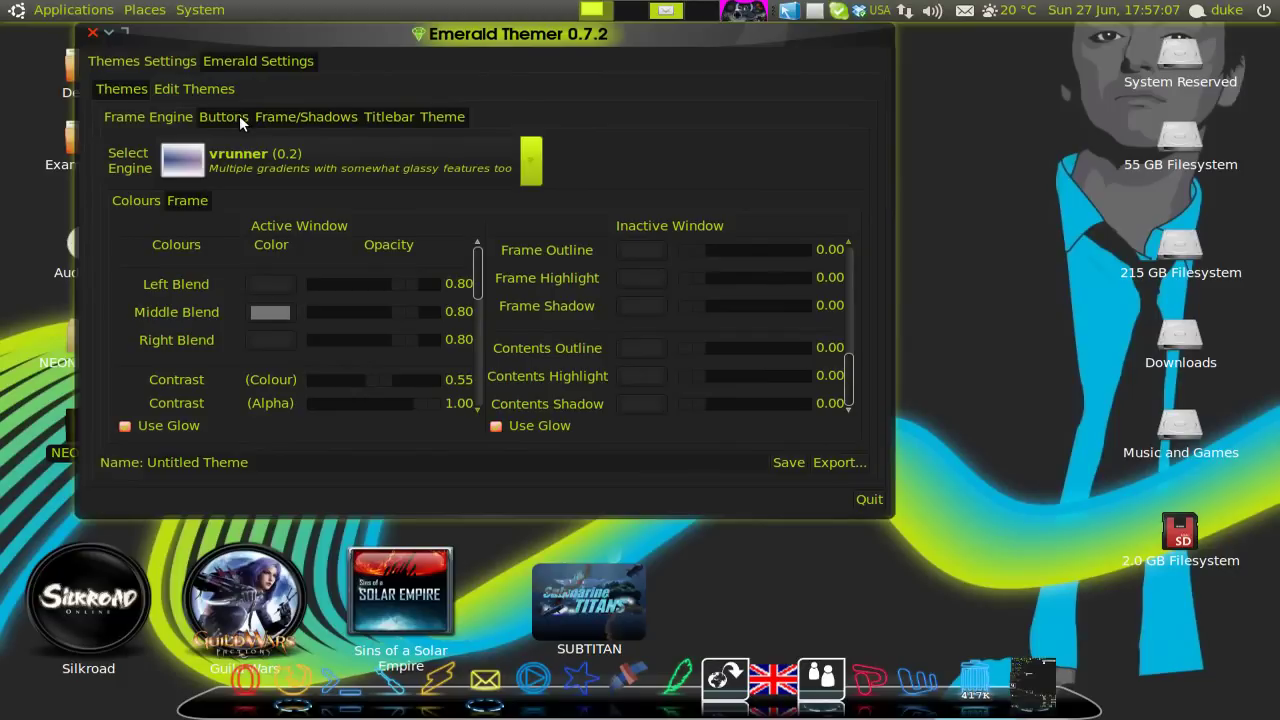
Step: Make the active window's title text fill black on the Titlebar tab, then quit Emerald Themer
{"action": "left_click", "coordinate": [385, 118]}
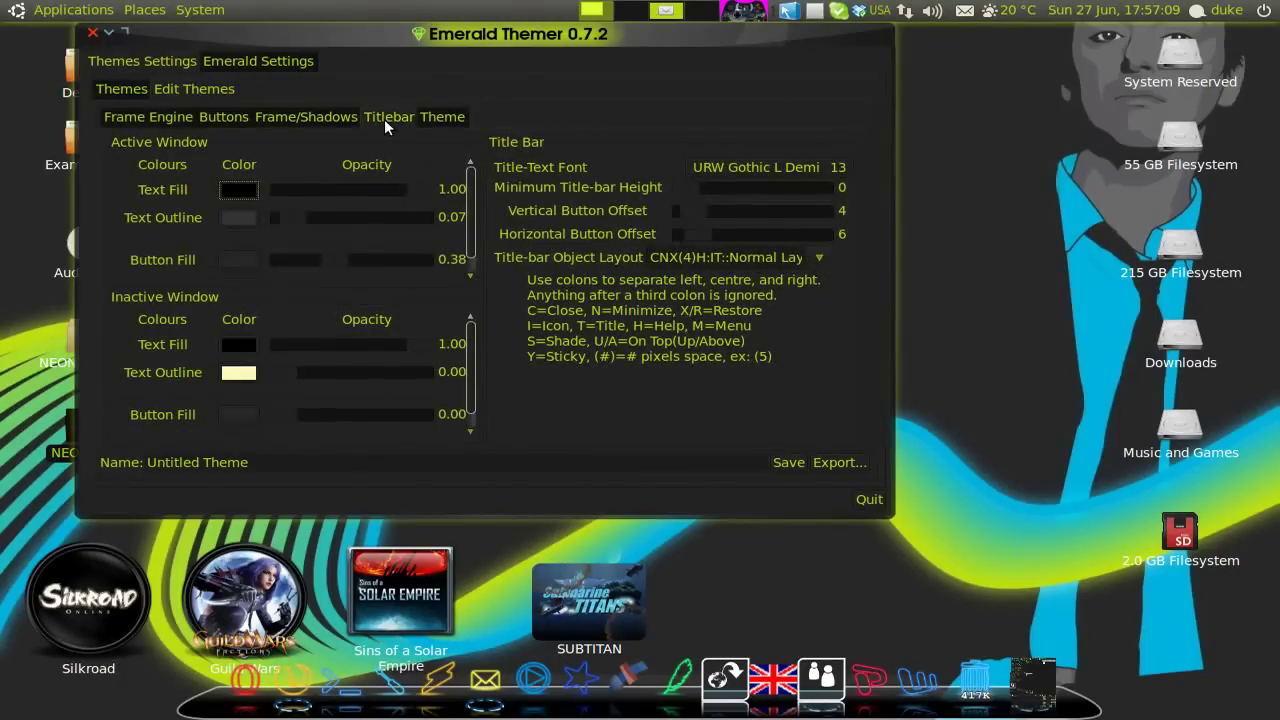
{"action": "left_click", "coordinate": [239, 190]}
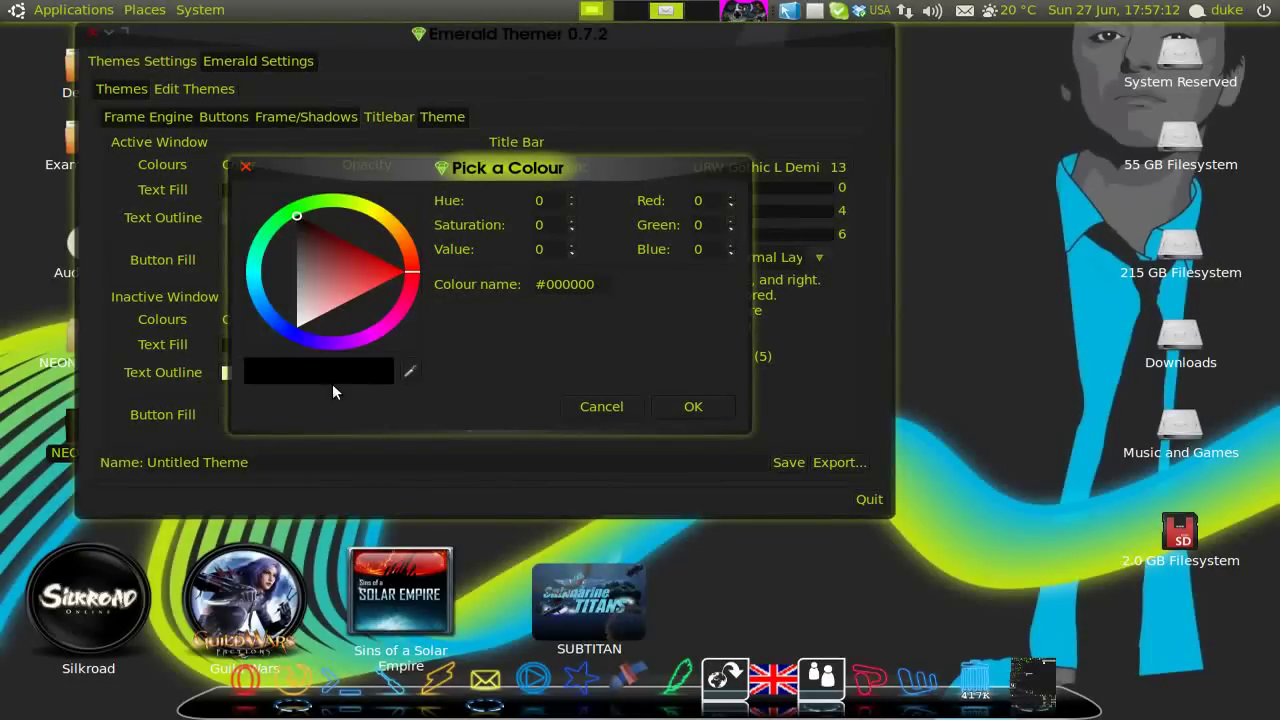
{"action": "left_click", "coordinate": [676, 406]}
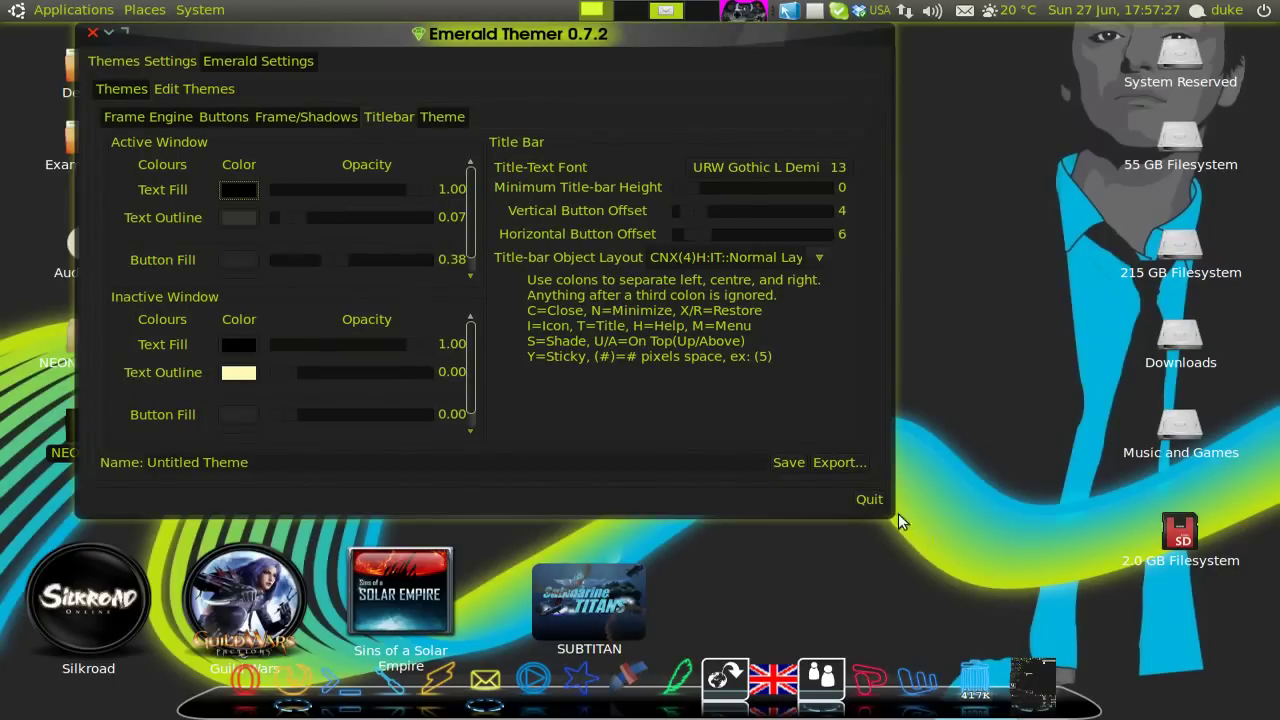
{"action": "left_click", "coordinate": [866, 497]}
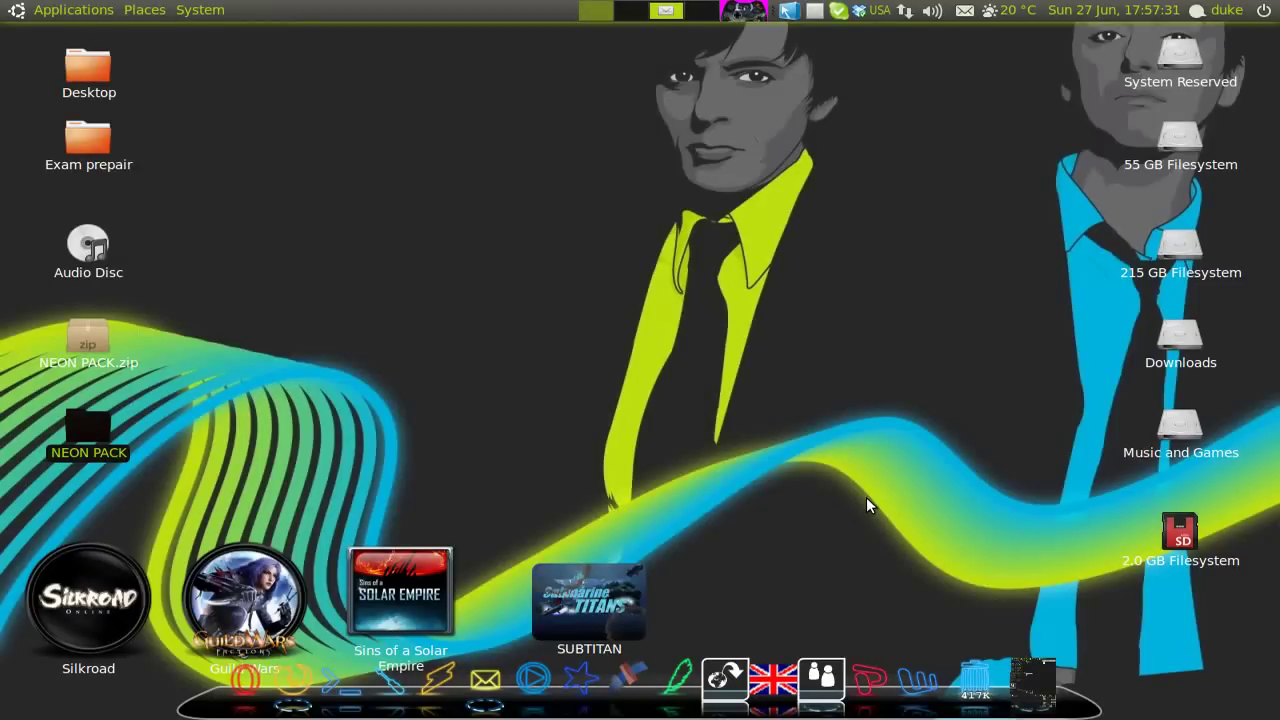
Step: In CompizConfig's Opacity, Brightness and Saturation plugin, check the menus-and-panels opacity rule is 90
{"action": "left_click", "coordinate": [792, 10]}
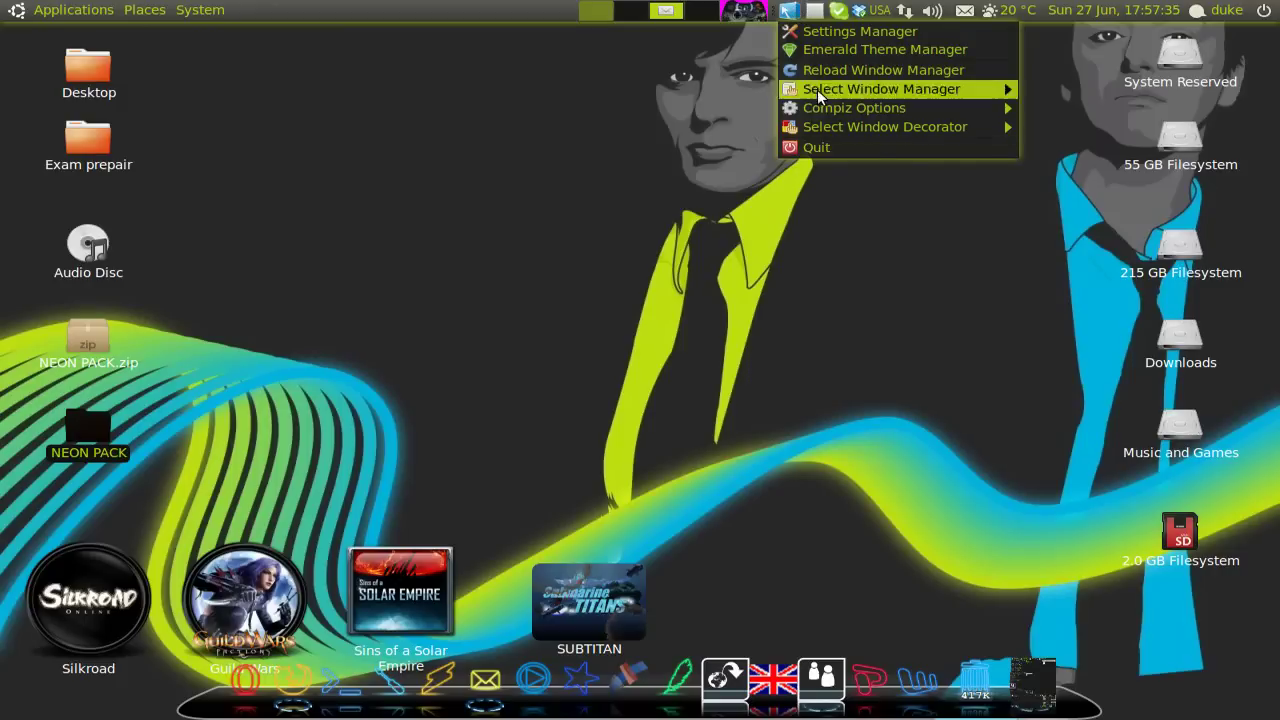
{"action": "left_click", "coordinate": [813, 36]}
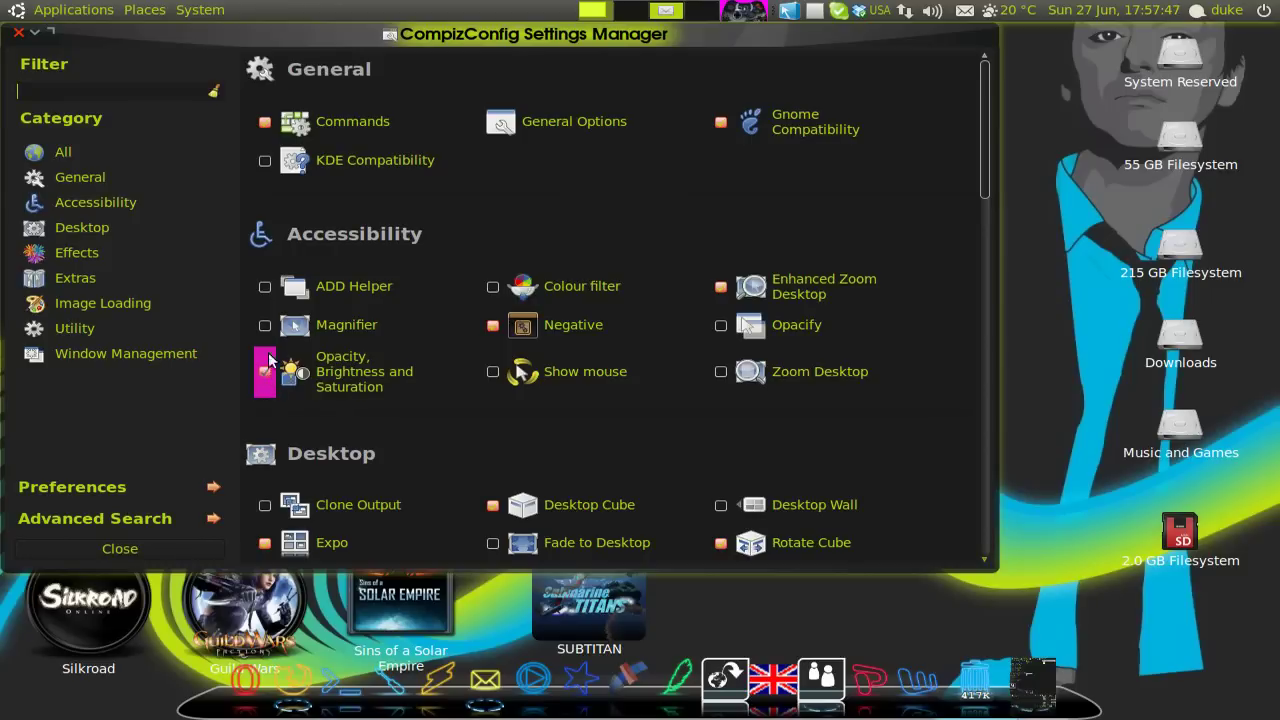
{"action": "left_click", "coordinate": [336, 378]}
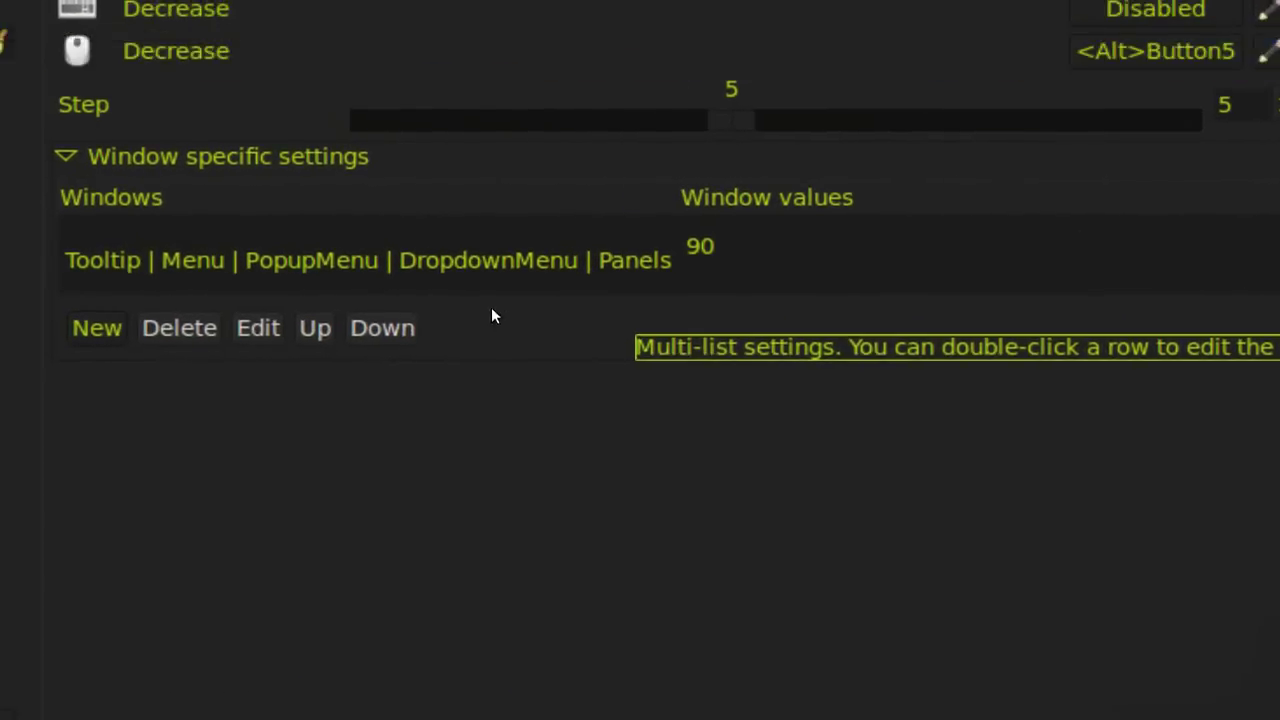
{"action": "double_click", "coordinate": [467, 286]}
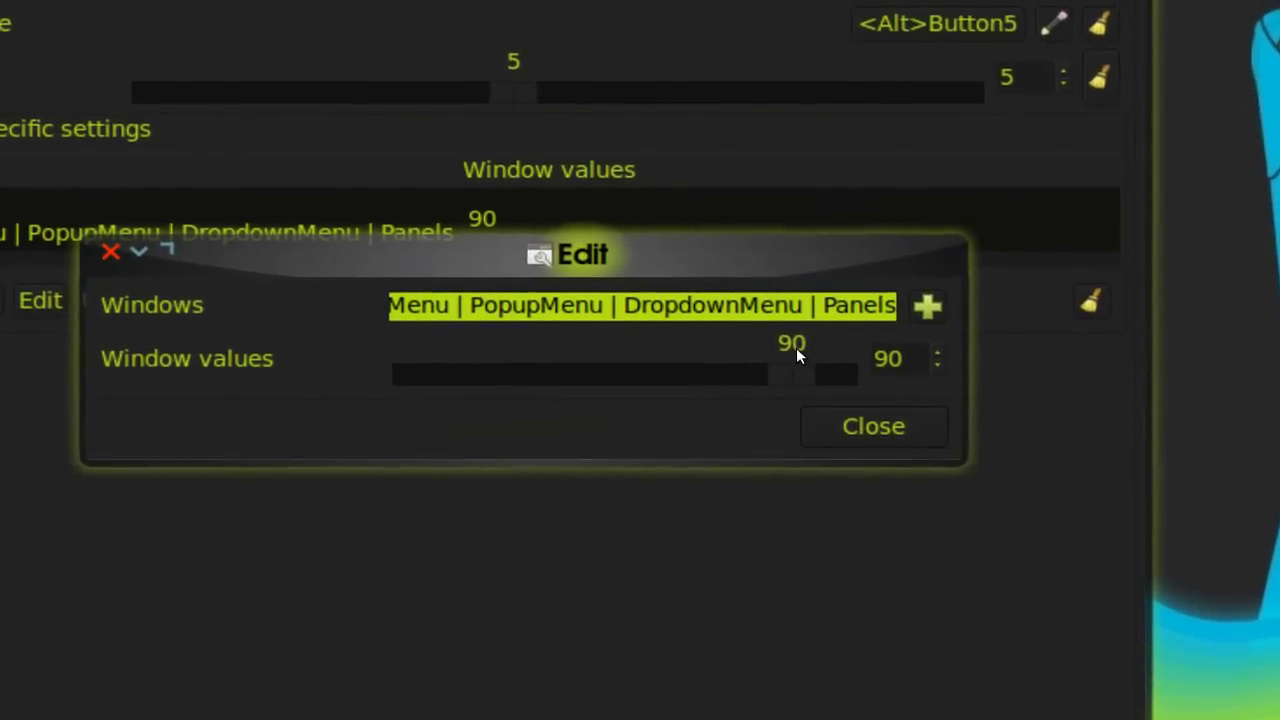
{"action": "left_click", "coordinate": [818, 426]}
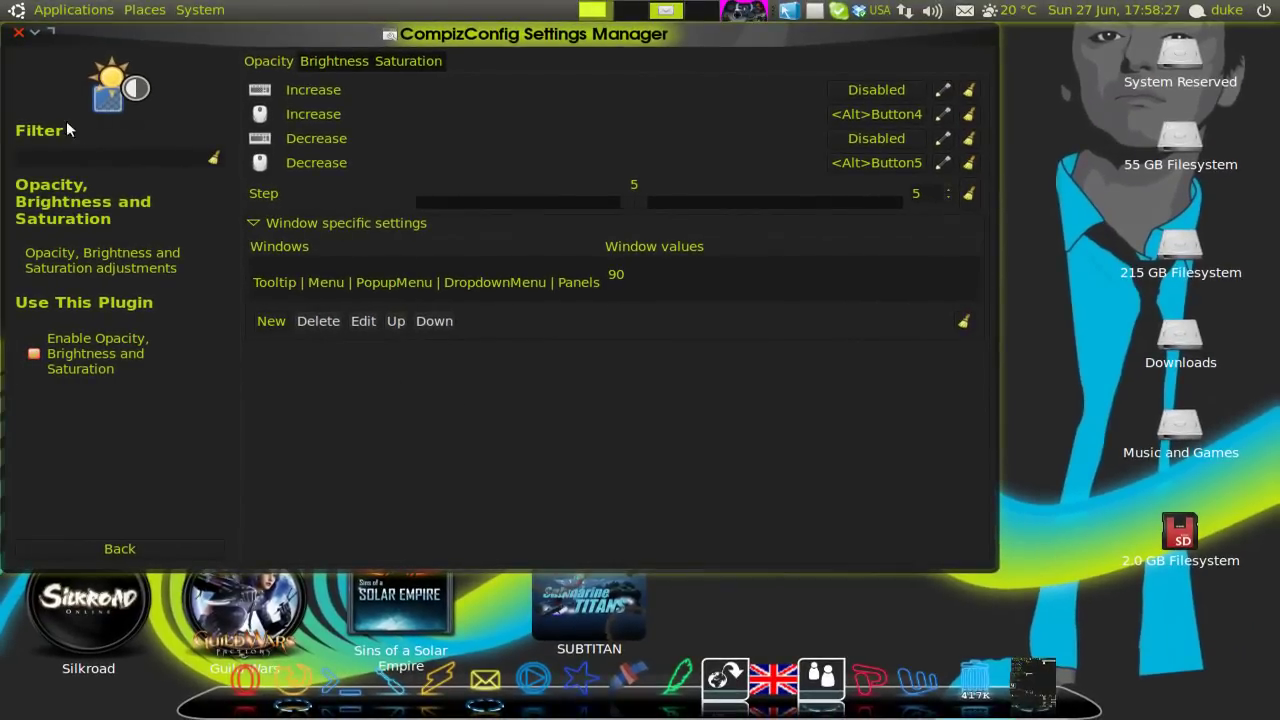
Step: Browse the Applications and System menus, go back to the plugin overview and close CompizConfig
{"action": "left_click", "coordinate": [68, 9]}
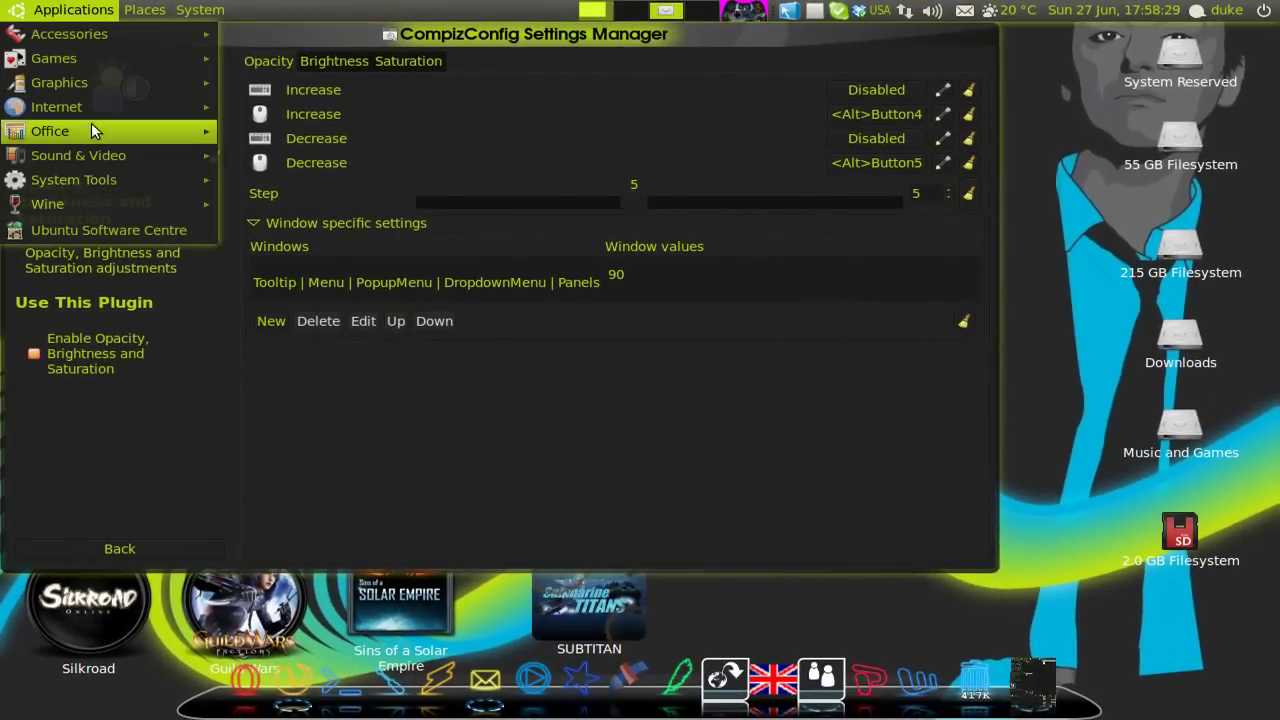
{"action": "mouse_move", "coordinate": [137, 10]}
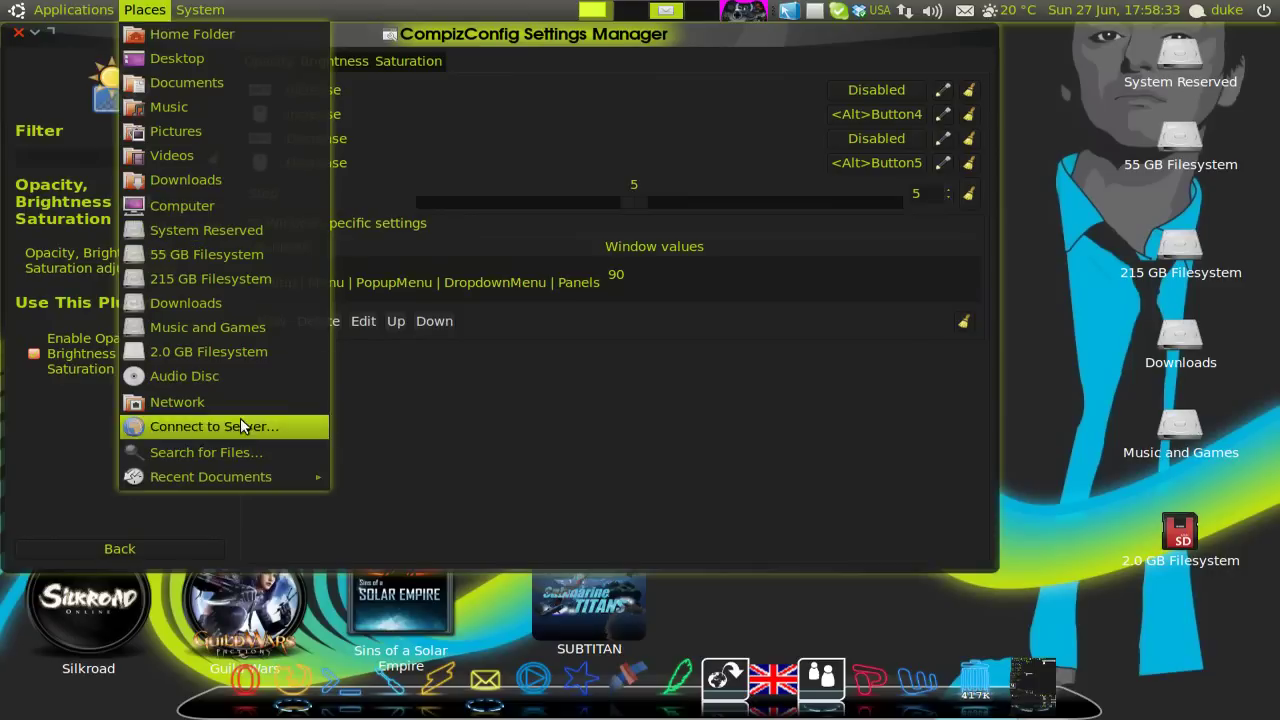
{"action": "mouse_move", "coordinate": [184, 14]}
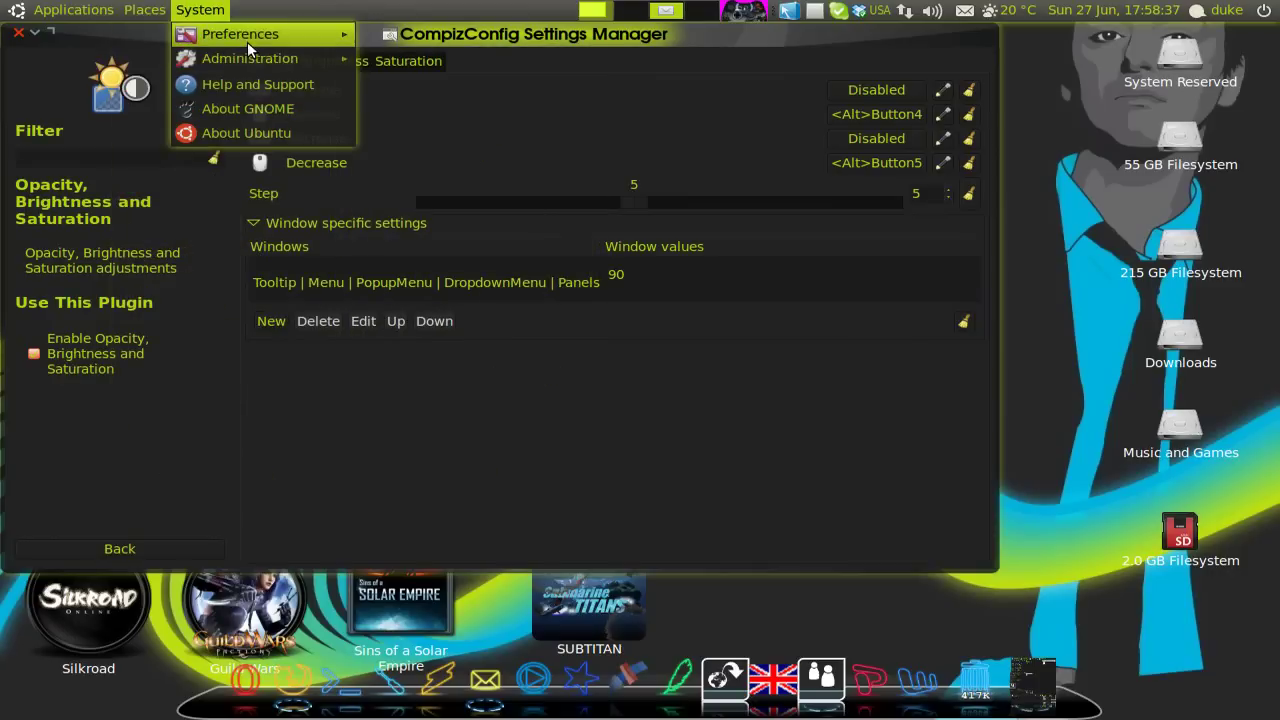
{"action": "left_click", "coordinate": [515, 455]}
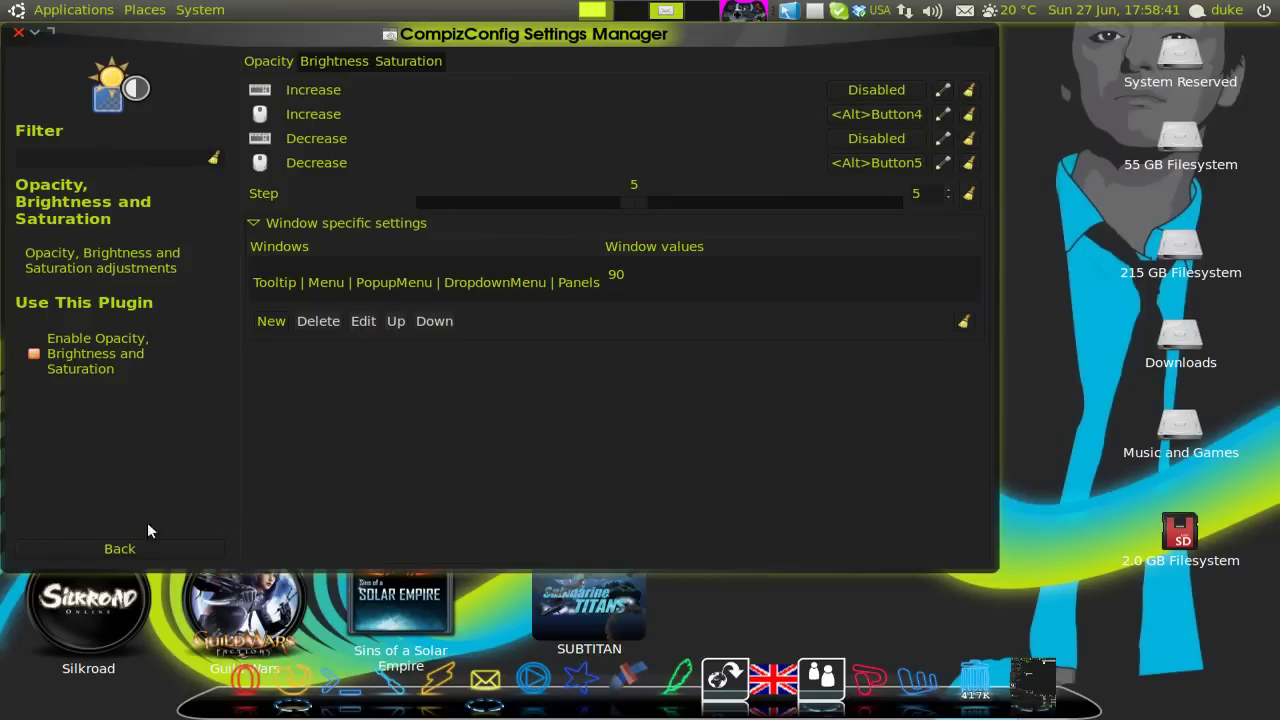
{"action": "left_click", "coordinate": [147, 550]}
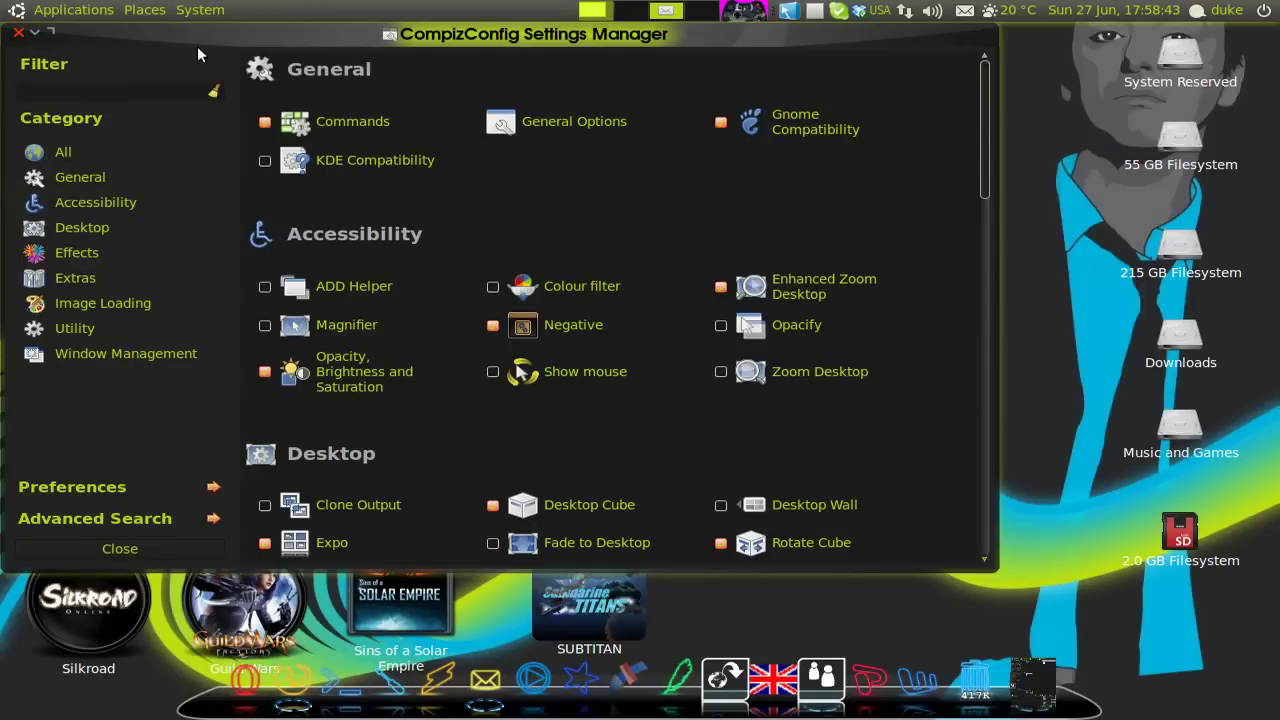
{"action": "left_click", "coordinate": [19, 33]}
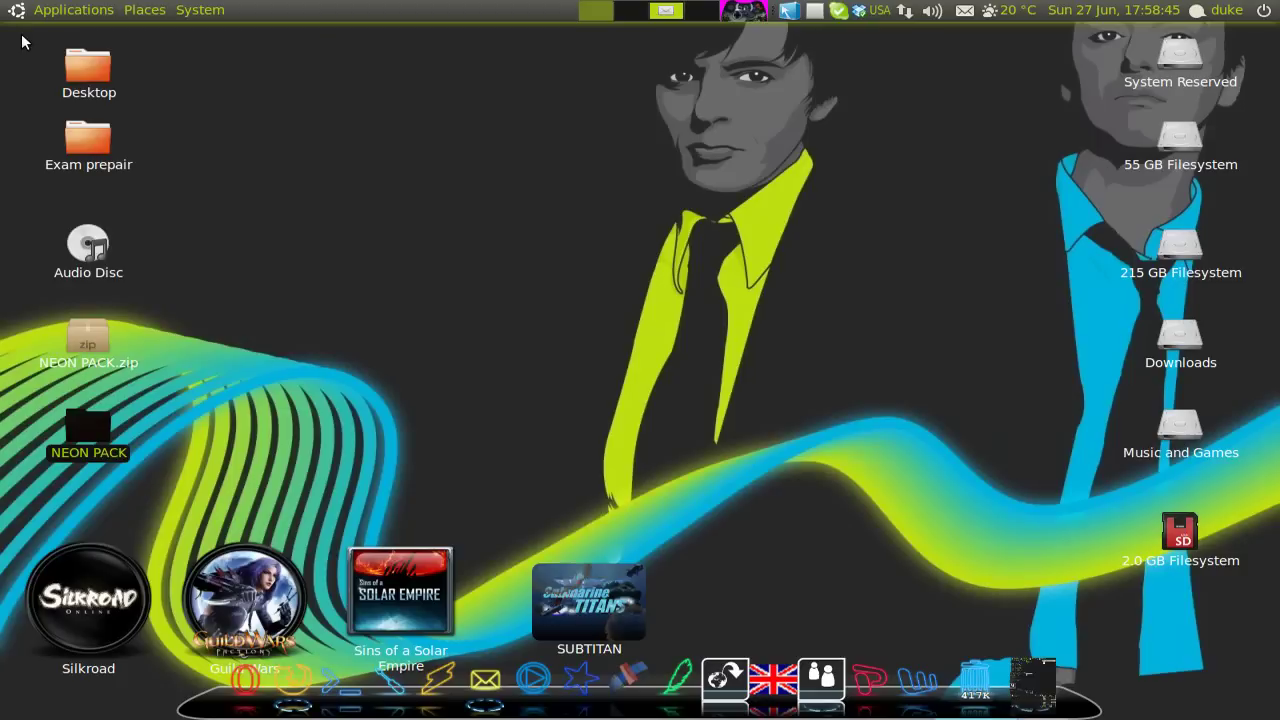
Step: Click through the desktop icons and Places menu, then bring up the System menu
{"action": "left_click_drag", "start_coordinate": [470, 132], "coordinate": [814, 244]}
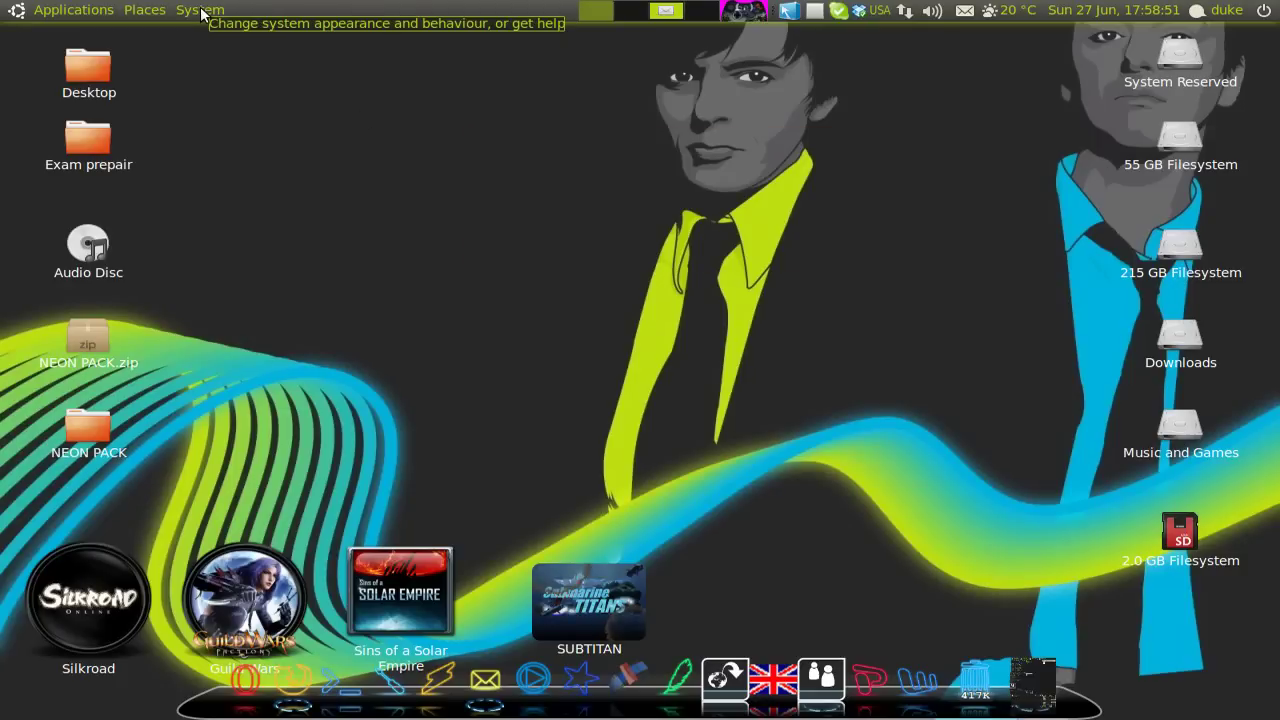
{"action": "left_click", "coordinate": [130, 11]}
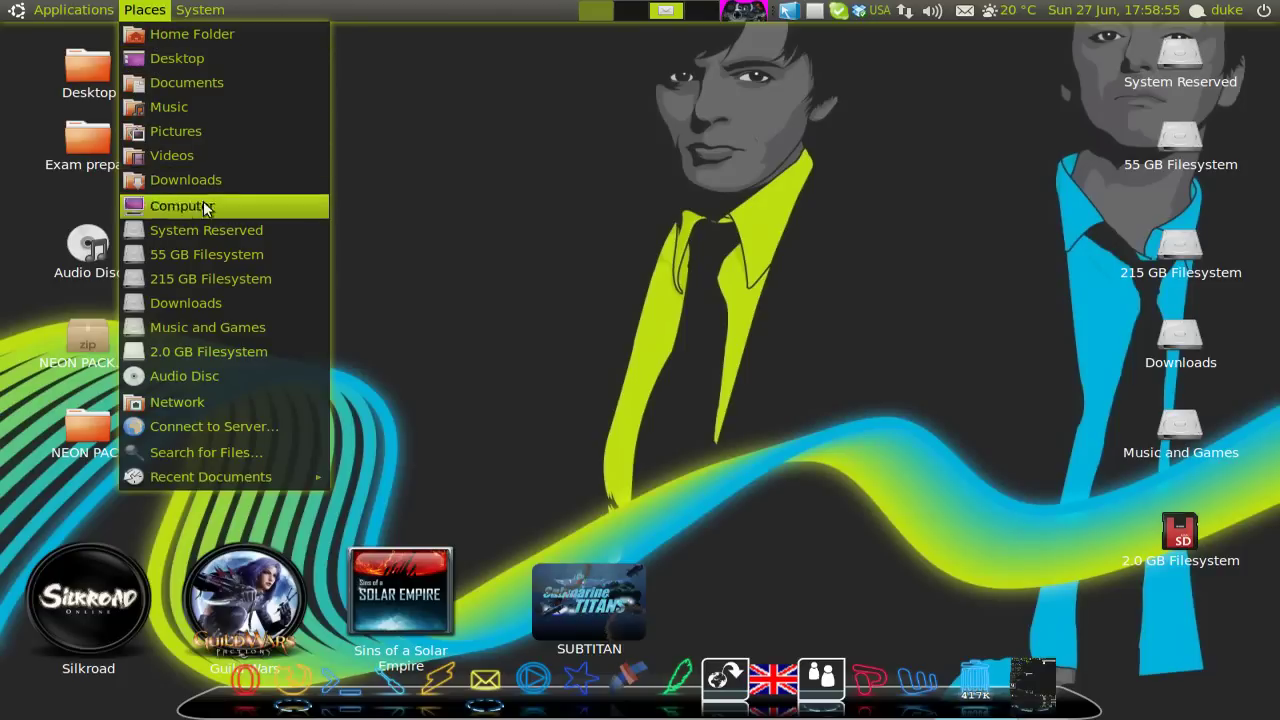
{"action": "left_click", "coordinate": [495, 307]}
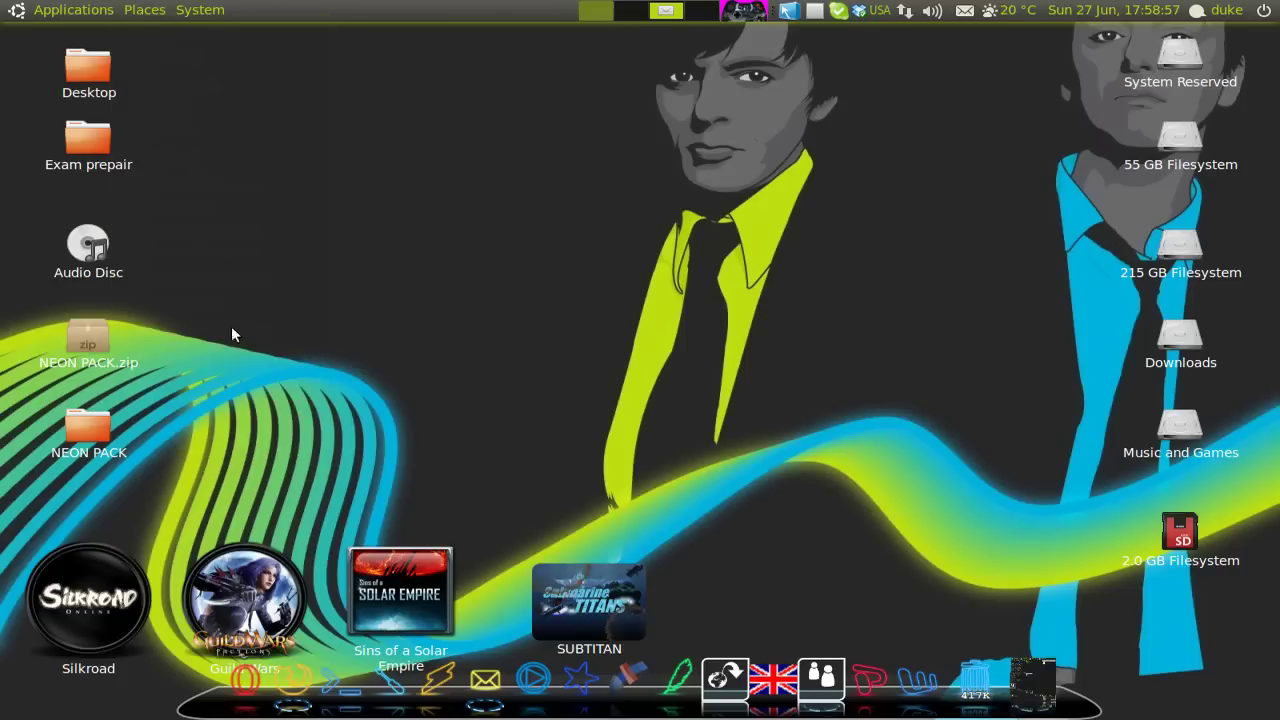
{"action": "left_click", "coordinate": [108, 341]}
{"action": "left_click", "coordinate": [99, 425]}
{"action": "left_click", "coordinate": [225, 430]}
{"action": "left_click", "coordinate": [84, 137]}
{"action": "left_click", "coordinate": [200, 10]}
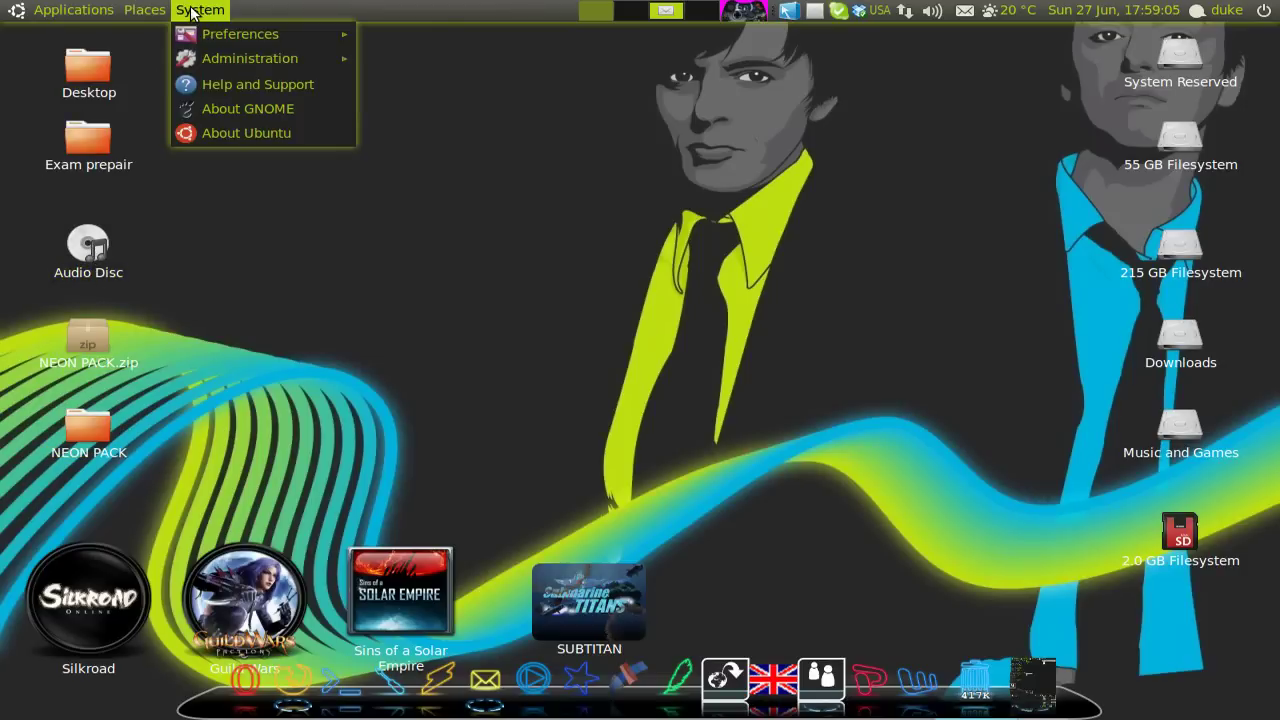
Step: Launch GNOME Color Chooser from System > Preferences
{"action": "mouse_move", "coordinate": [217, 41]}
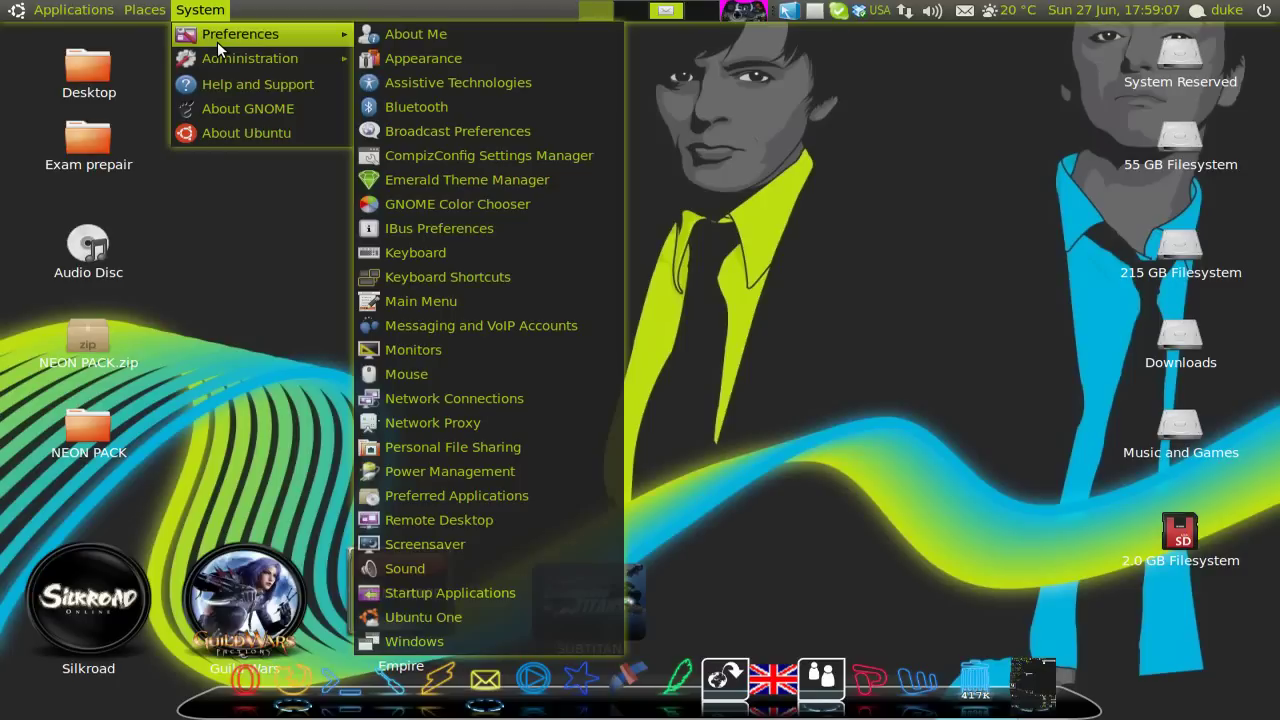
{"action": "left_click", "coordinate": [430, 200]}
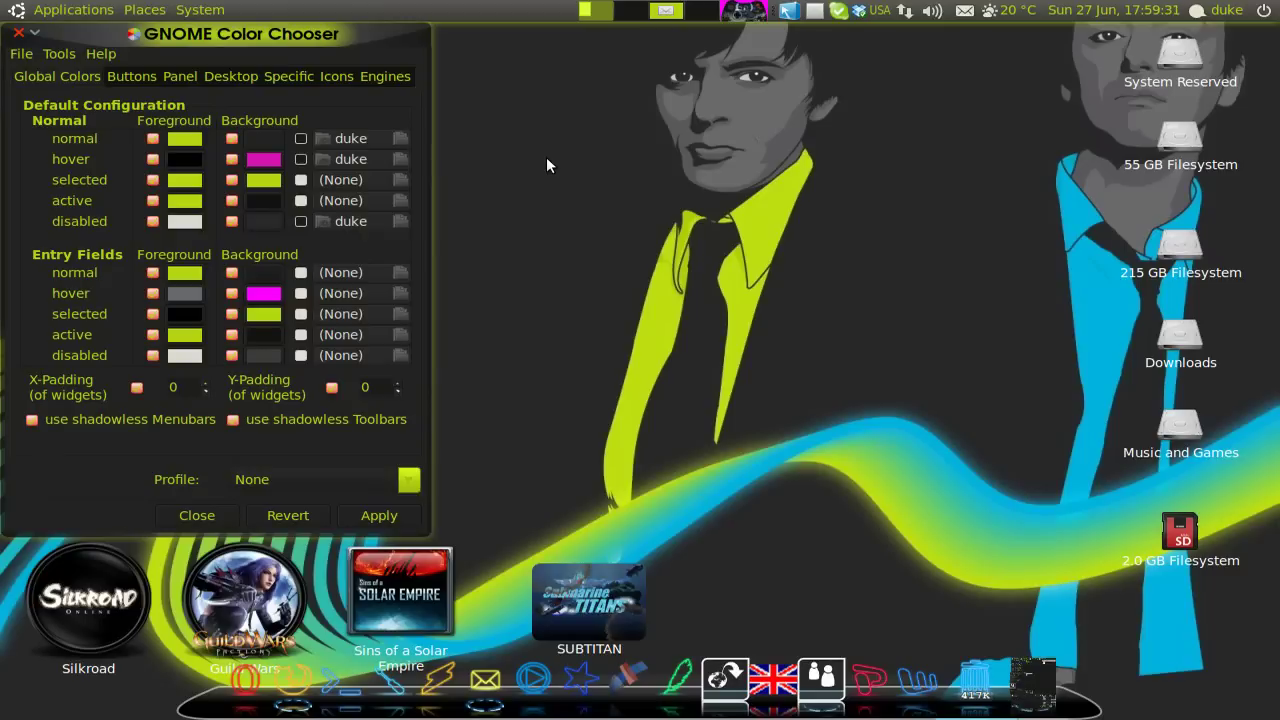
Step: Browse to Desktop > NEON PACK in the Open Theme dialog, then cancel without loading 123404-neon.gnomecc
{"action": "left_click", "coordinate": [18, 54]}
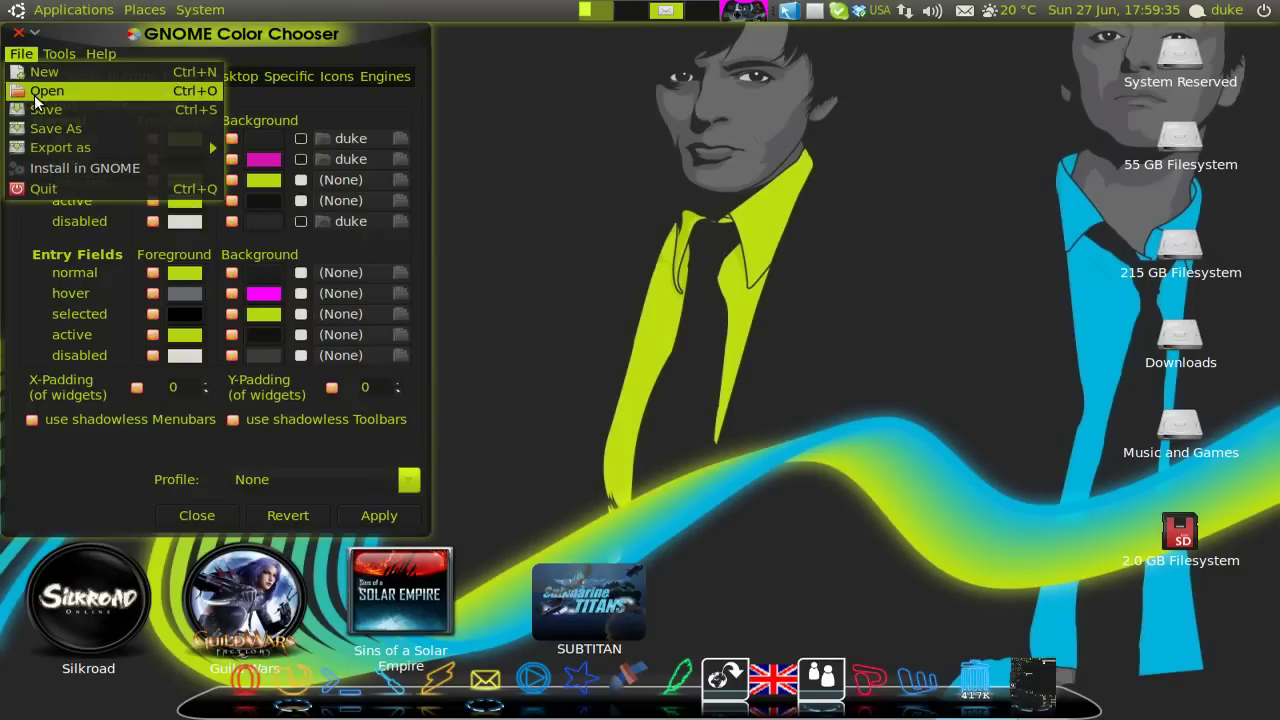
{"action": "left_click", "coordinate": [35, 93]}
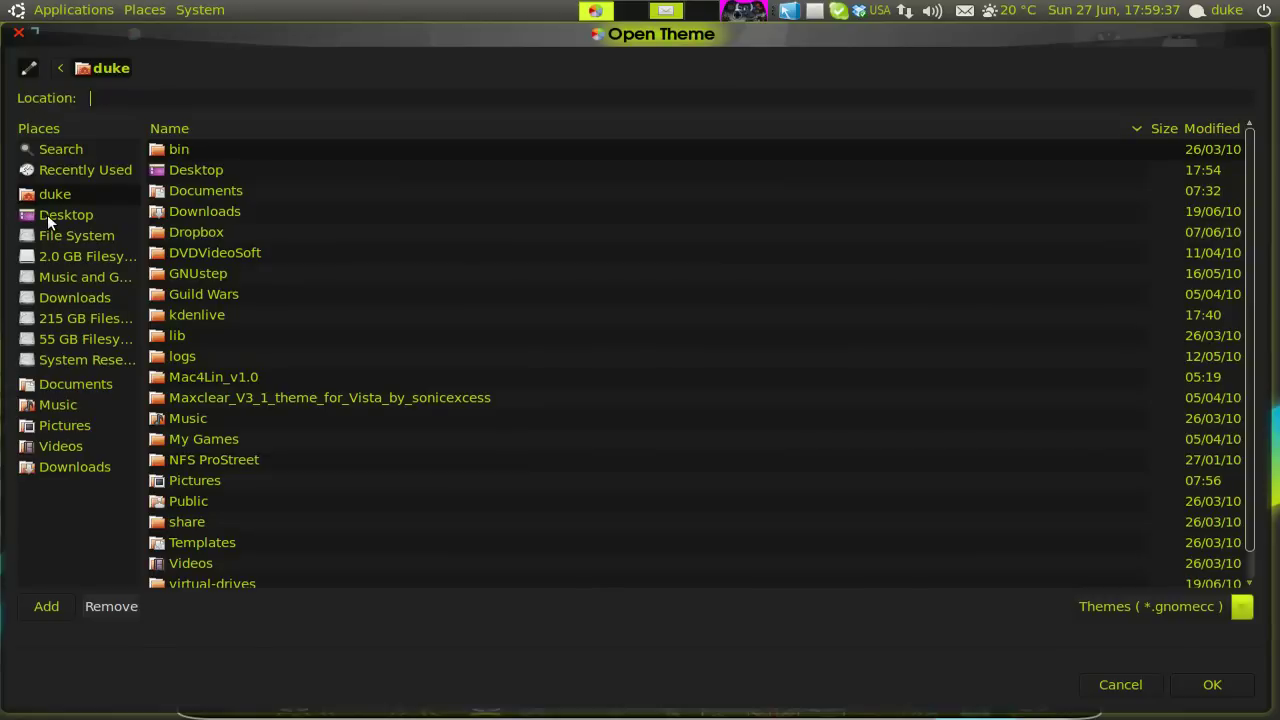
{"action": "left_click", "coordinate": [47, 214]}
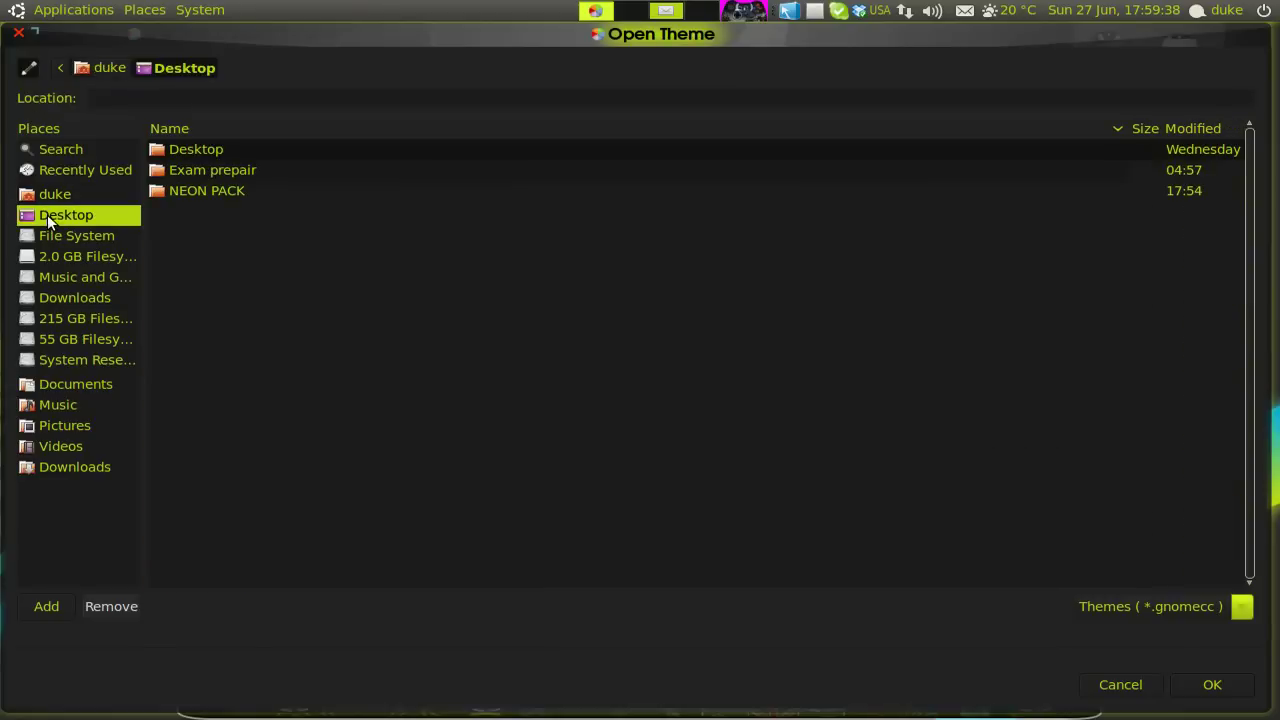
{"action": "left_click", "coordinate": [212, 190]}
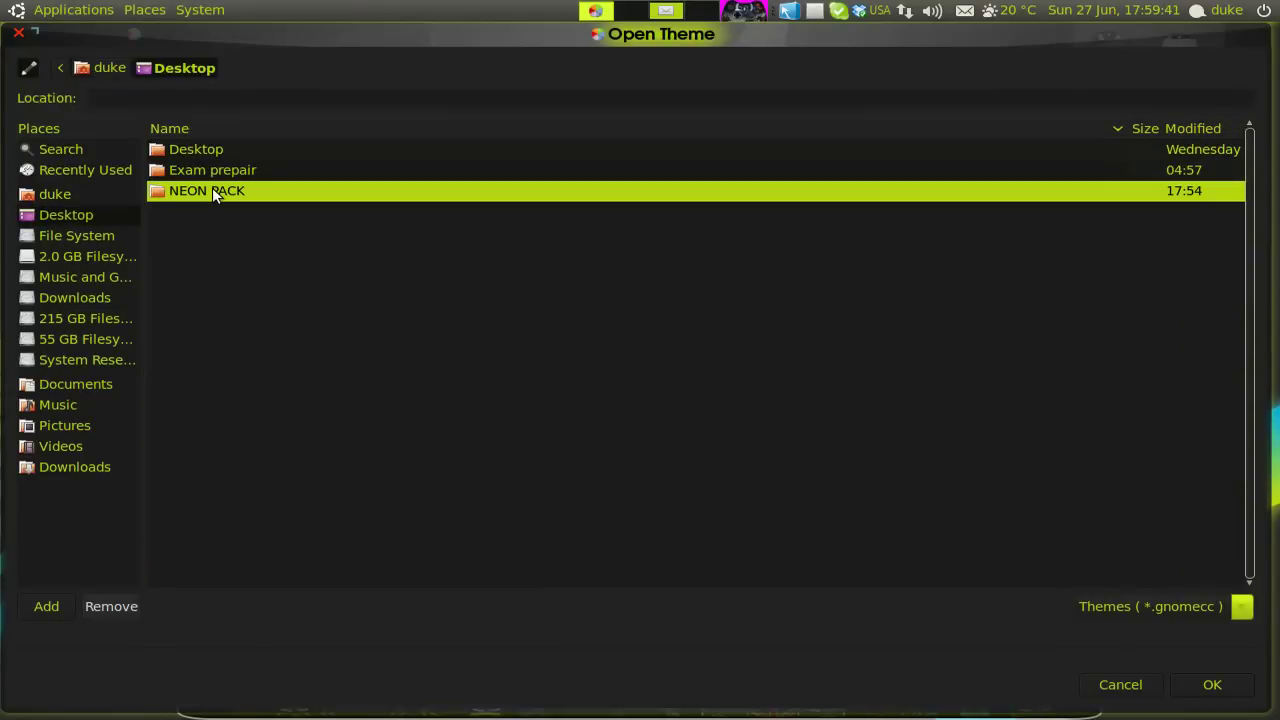
{"action": "double_click", "coordinate": [212, 190]}
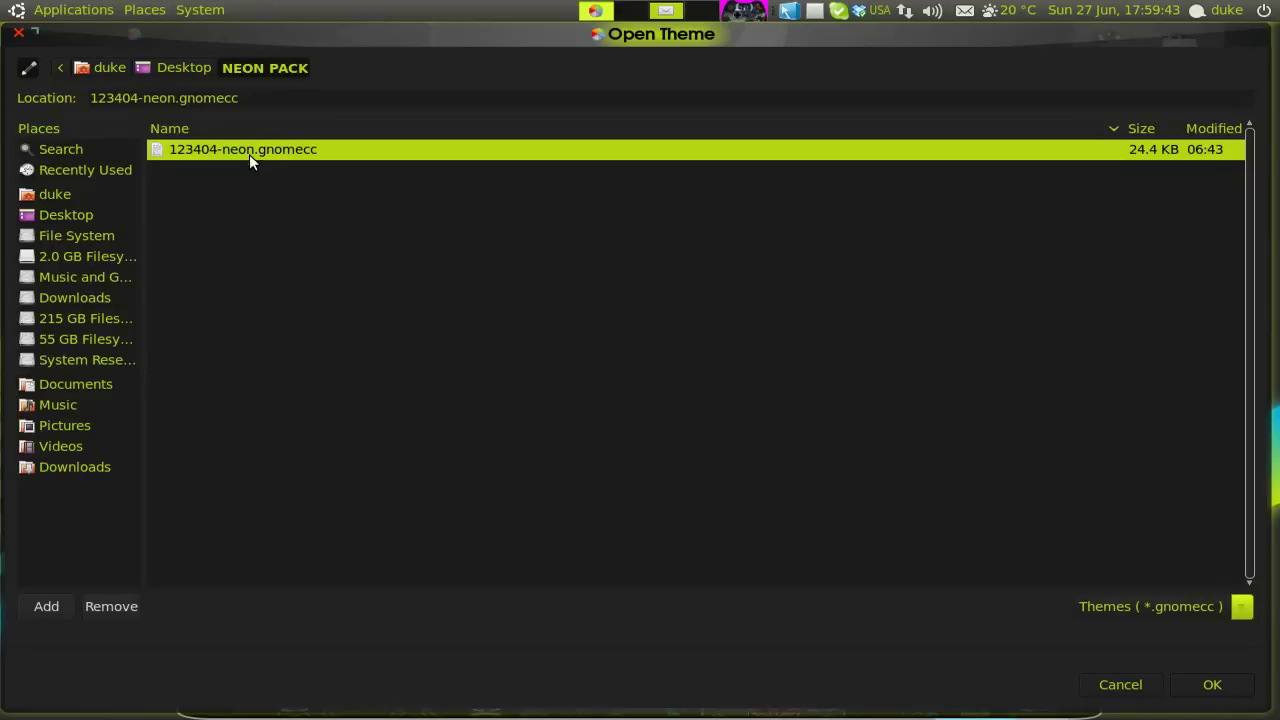
{"action": "left_click", "coordinate": [1120, 685]}
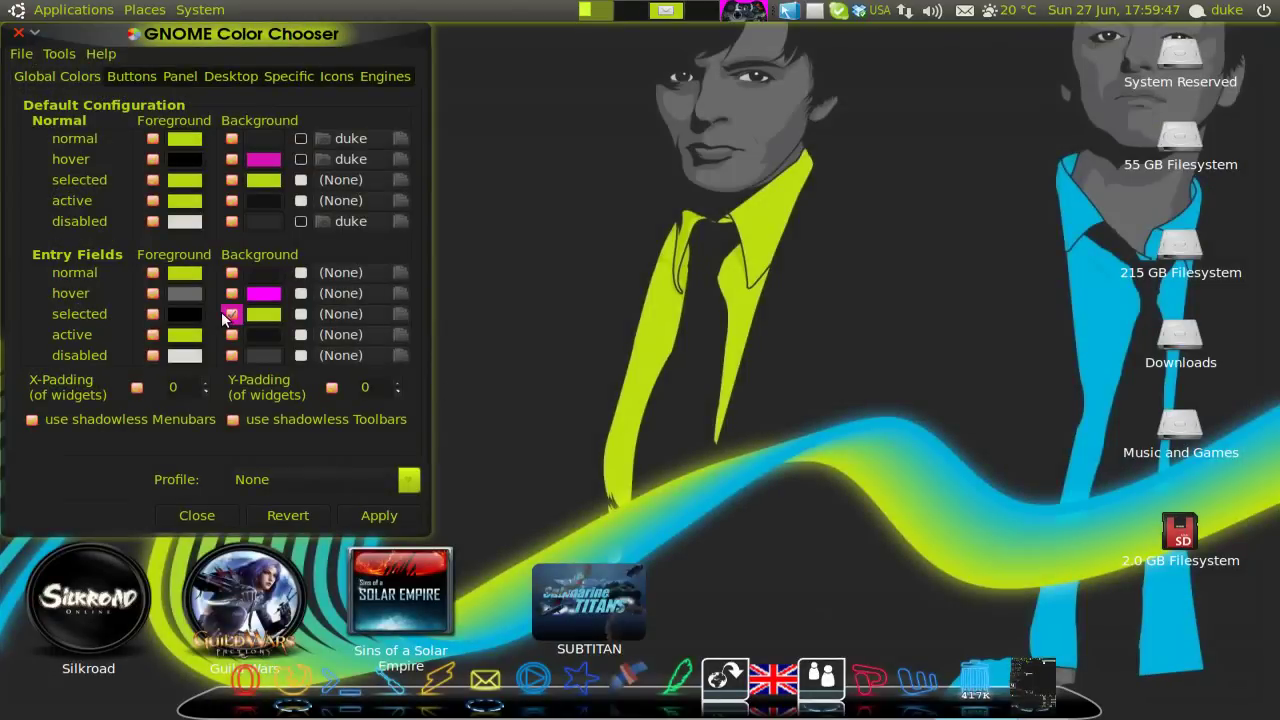
Step: Move the chooser window off the desktop icons and confirm the selected foreground colour is #B4D911
{"action": "left_click_drag", "start_coordinate": [178, 37], "coordinate": [401, 46]}
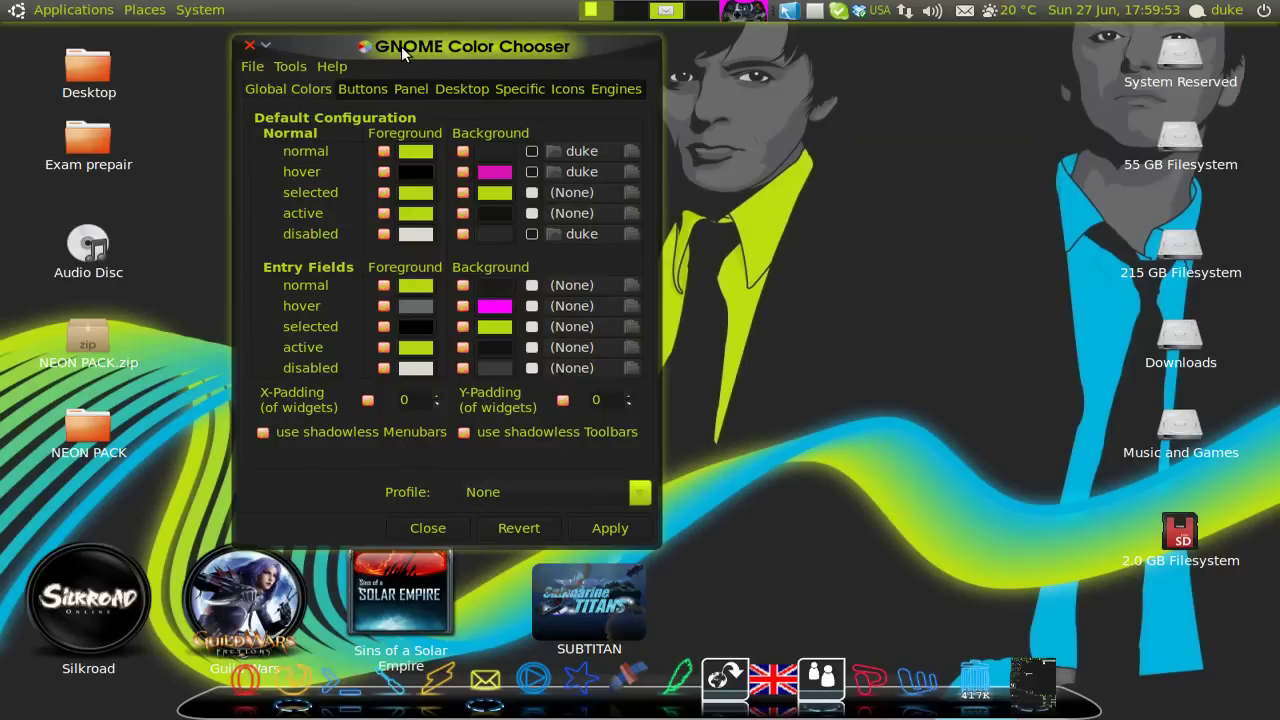
{"action": "left_click", "coordinate": [416, 196]}
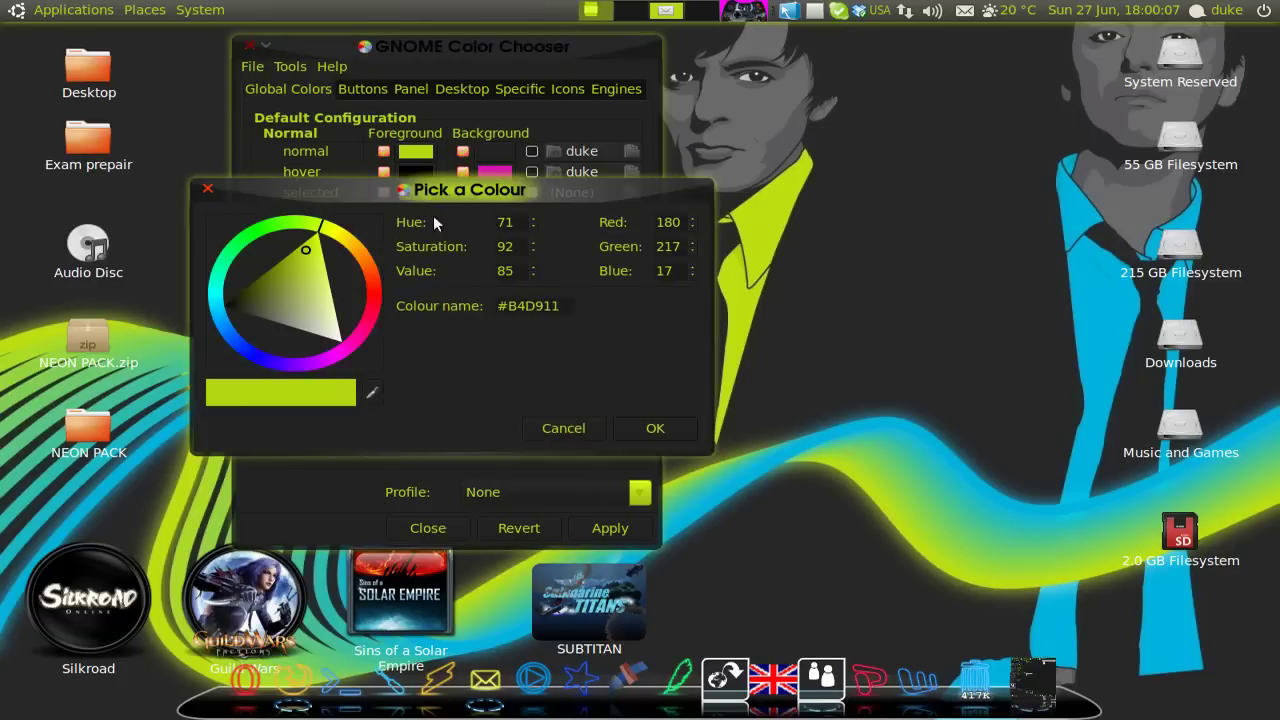
{"action": "left_click_drag", "start_coordinate": [562, 308], "coordinate": [455, 302]}
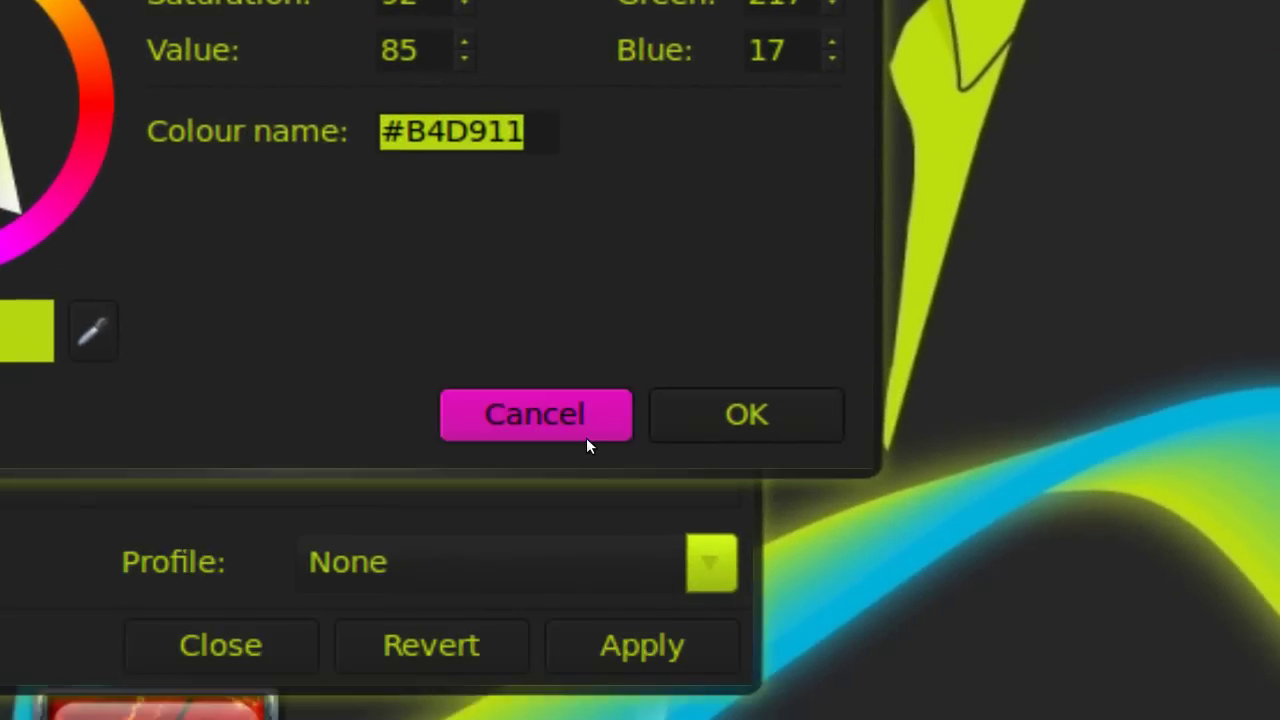
{"action": "left_click", "coordinate": [590, 552]}
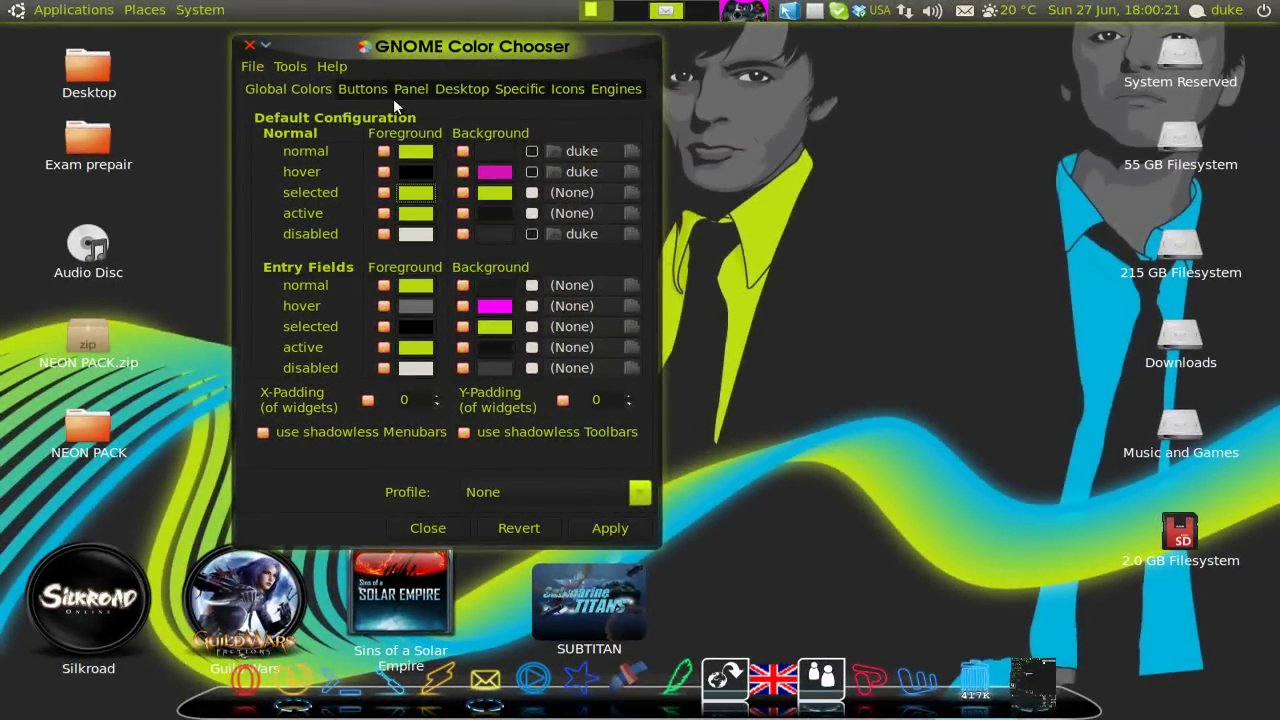
{"action": "left_click", "coordinate": [424, 206]}
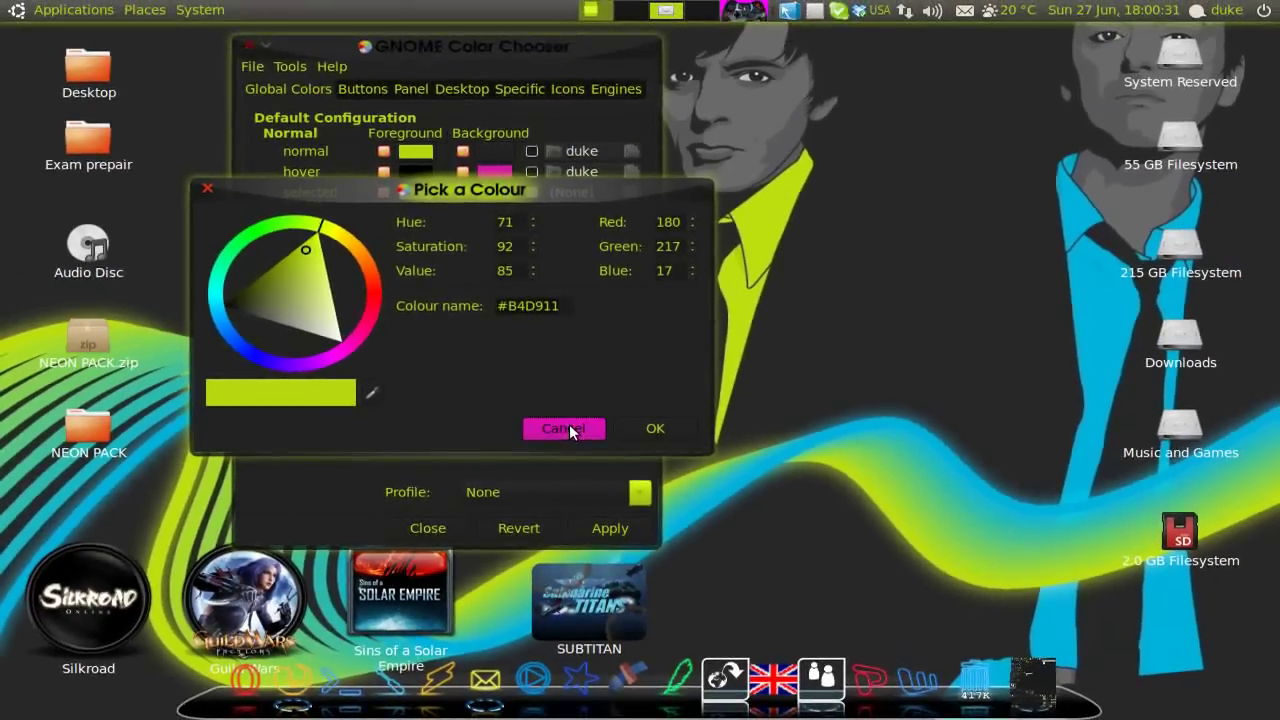
Step: Dismiss the colour picker unchanged and browse the Icons, Specific, Engines and Panel pages to reach Desktop
{"action": "left_click", "coordinate": [549, 612]}
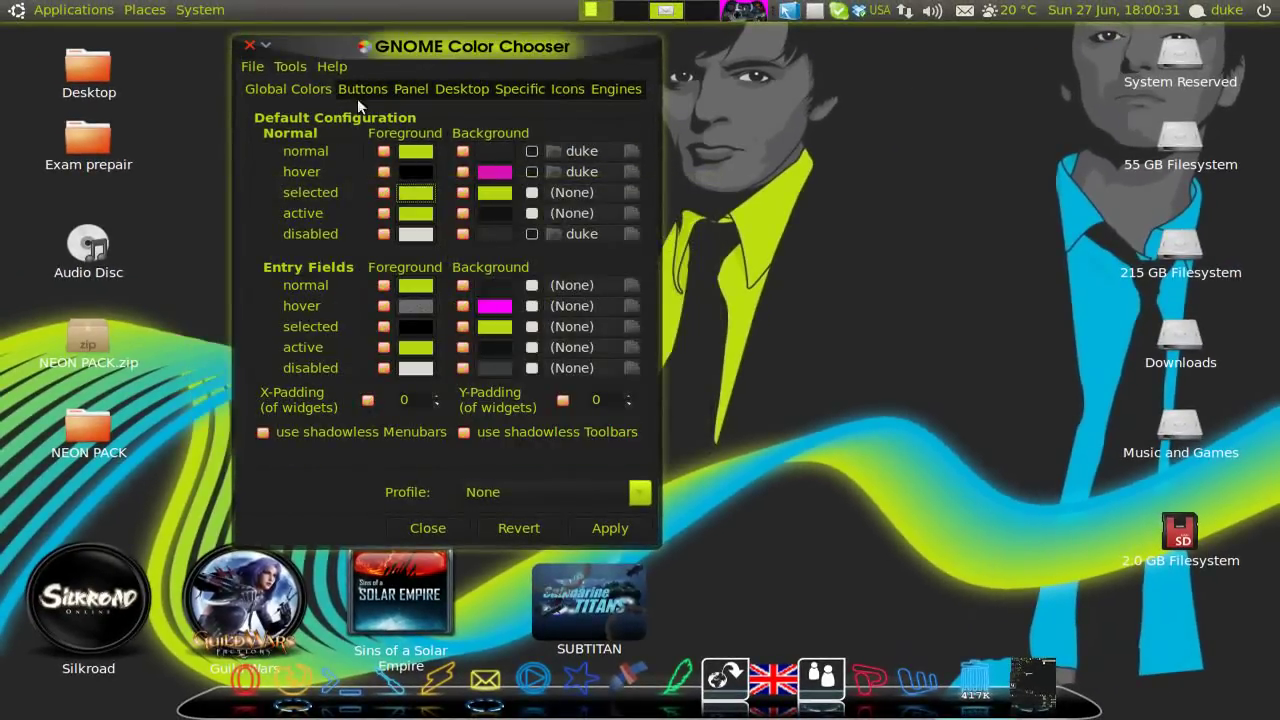
{"action": "left_click", "coordinate": [564, 88]}
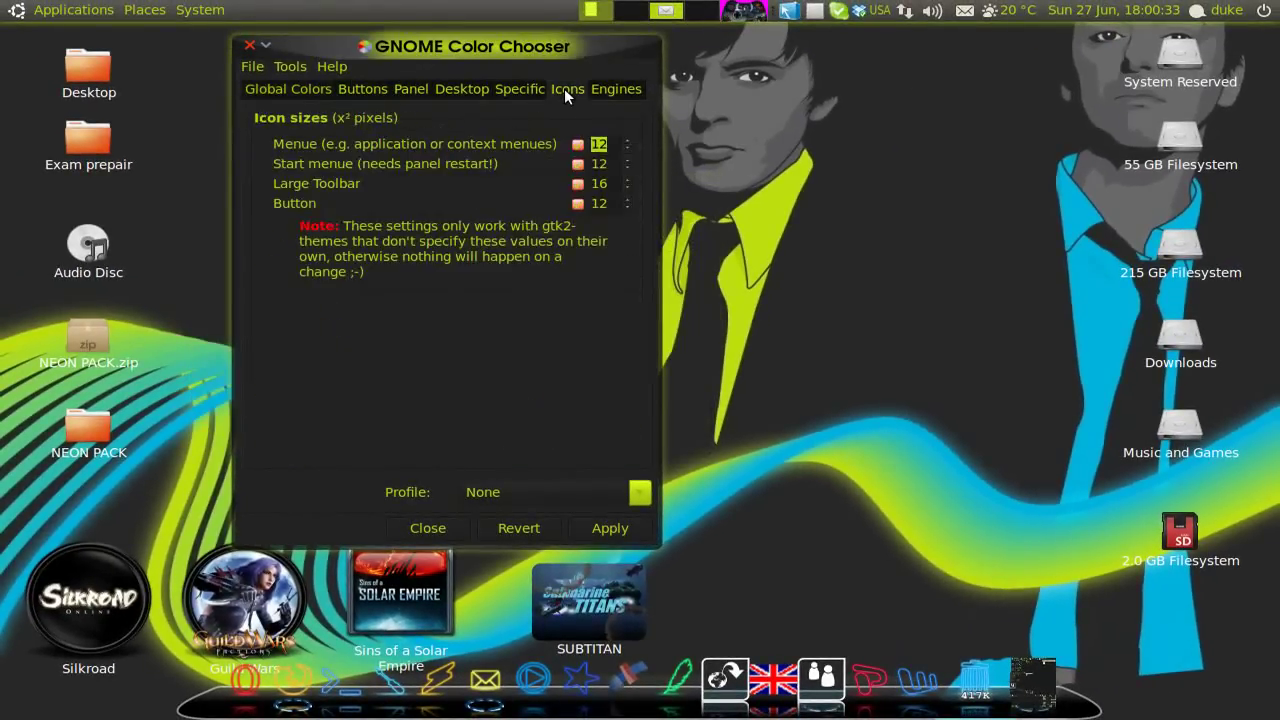
{"action": "left_click", "coordinate": [521, 88]}
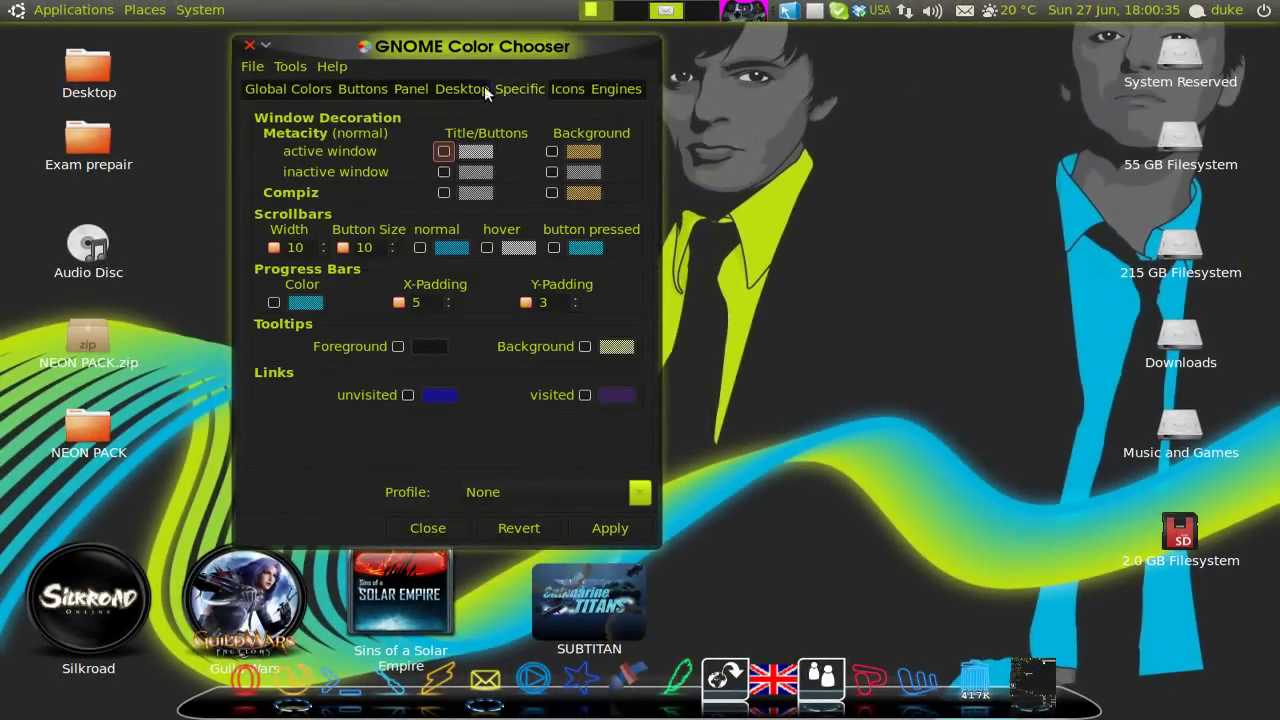
{"action": "left_click", "coordinate": [594, 90]}
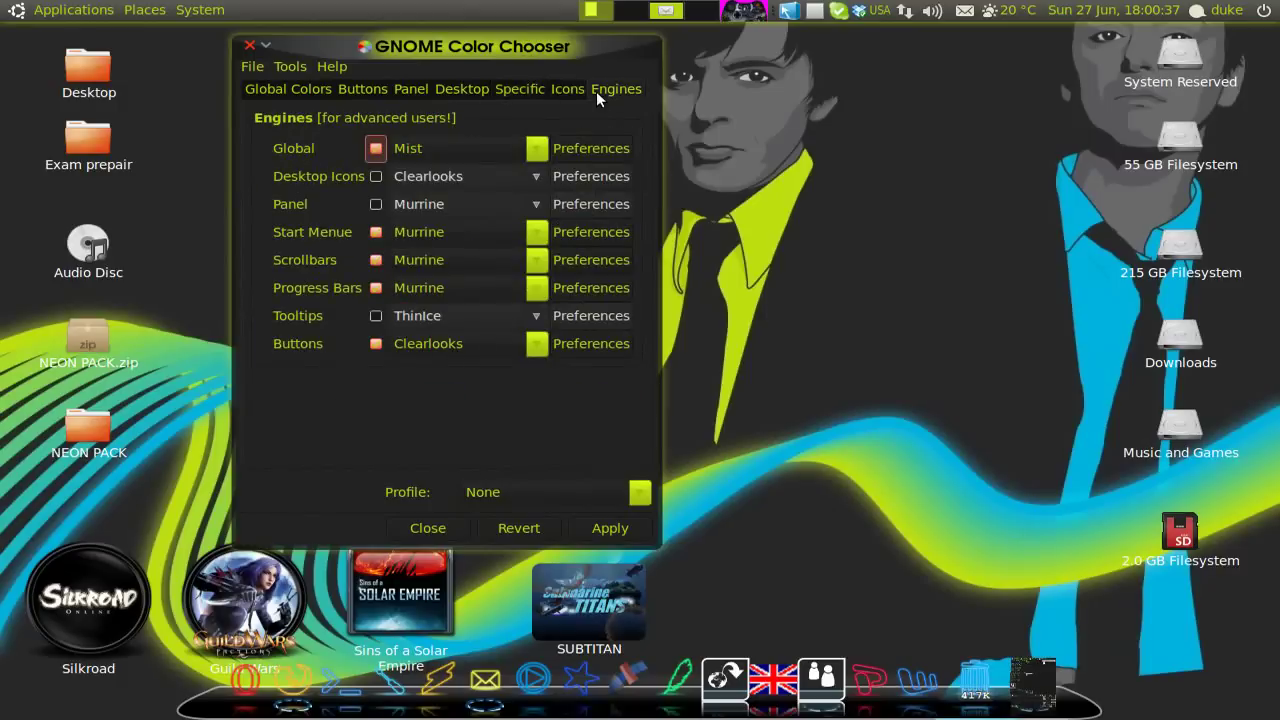
{"action": "left_click", "coordinate": [423, 88]}
{"action": "left_click", "coordinate": [445, 89]}
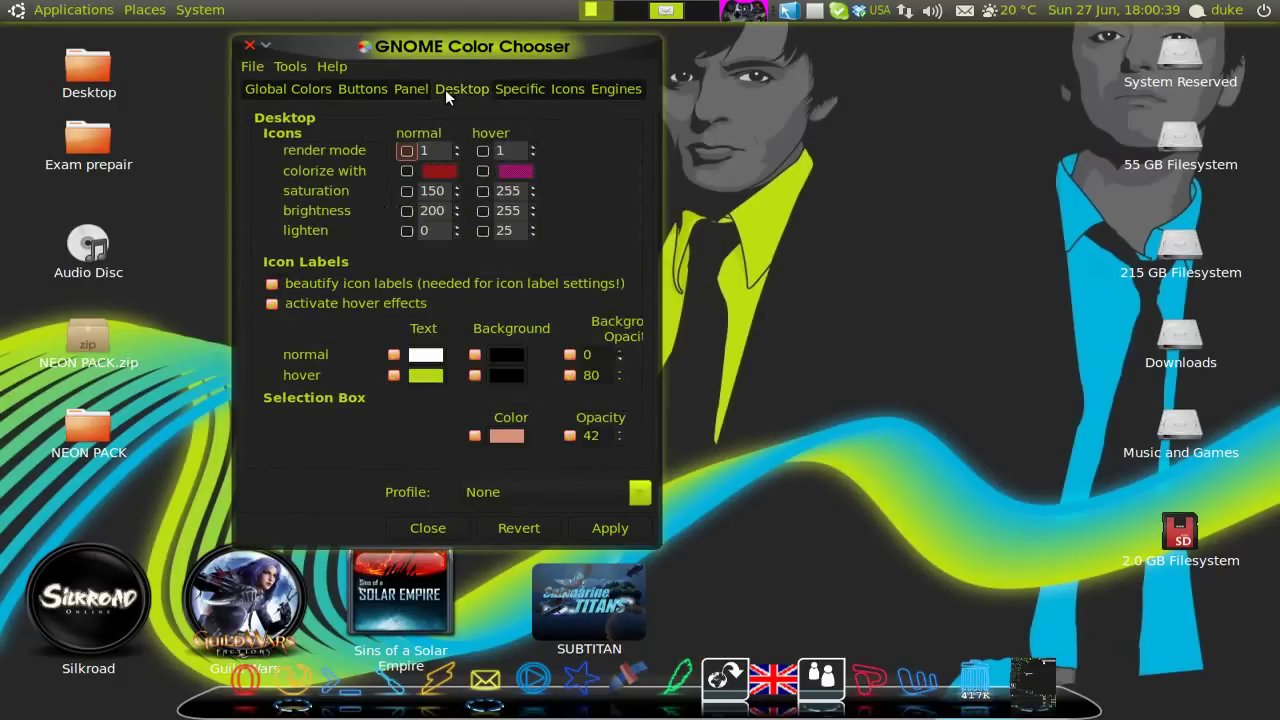
Step: Keep white label text on black, set hover text to #B4D911 on black, and enable hover opacity
{"action": "left_click", "coordinate": [417, 360]}
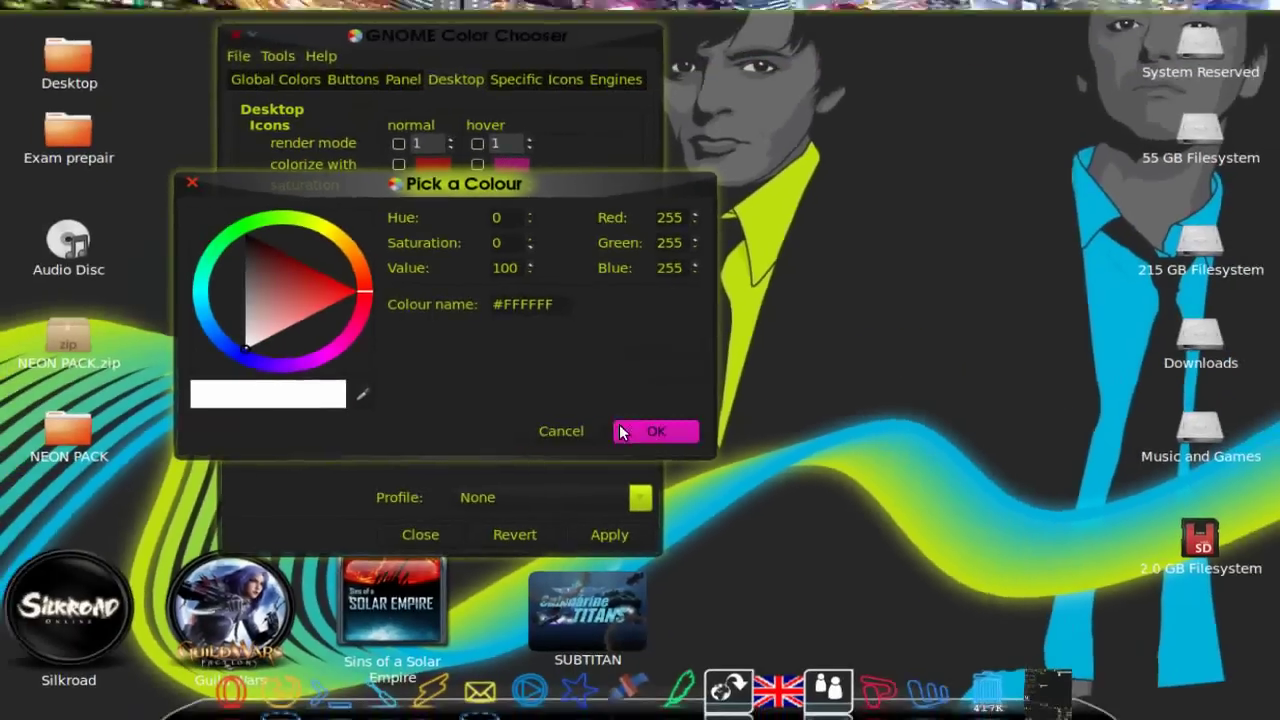
{"action": "left_click", "coordinate": [790, 627]}
{"action": "left_click", "coordinate": [506, 435]}
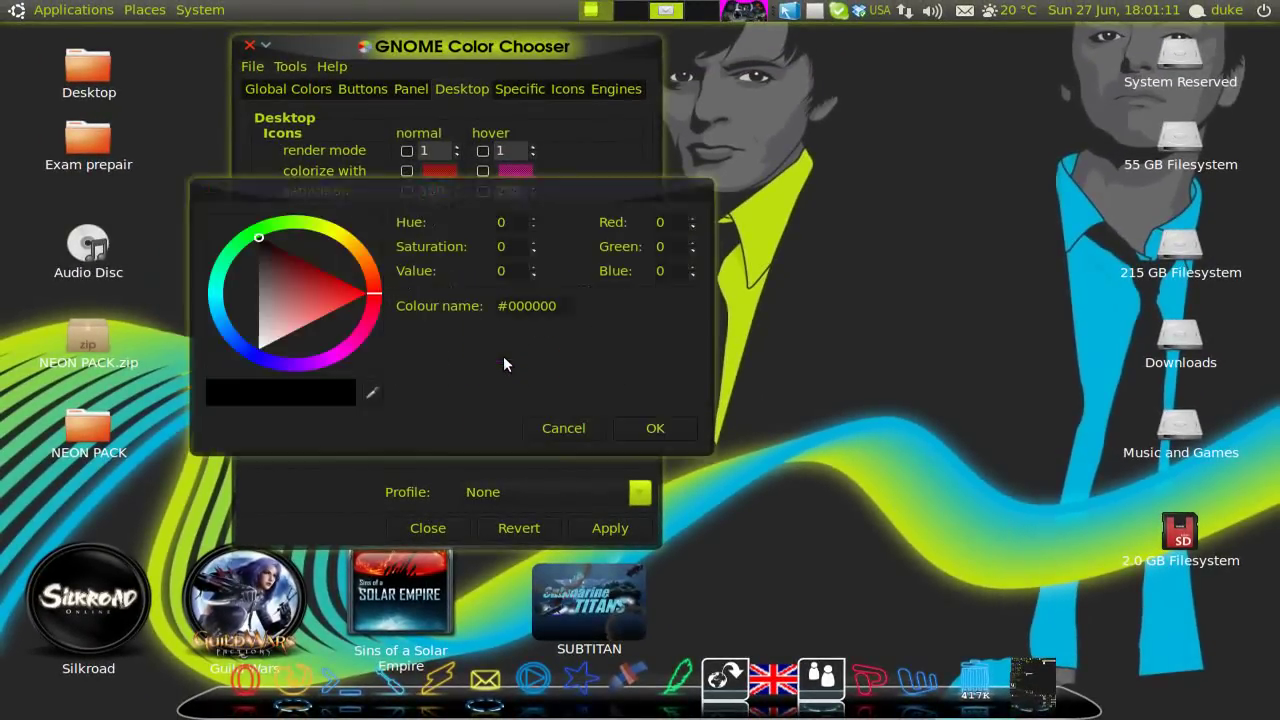
{"action": "left_click", "coordinate": [662, 428]}
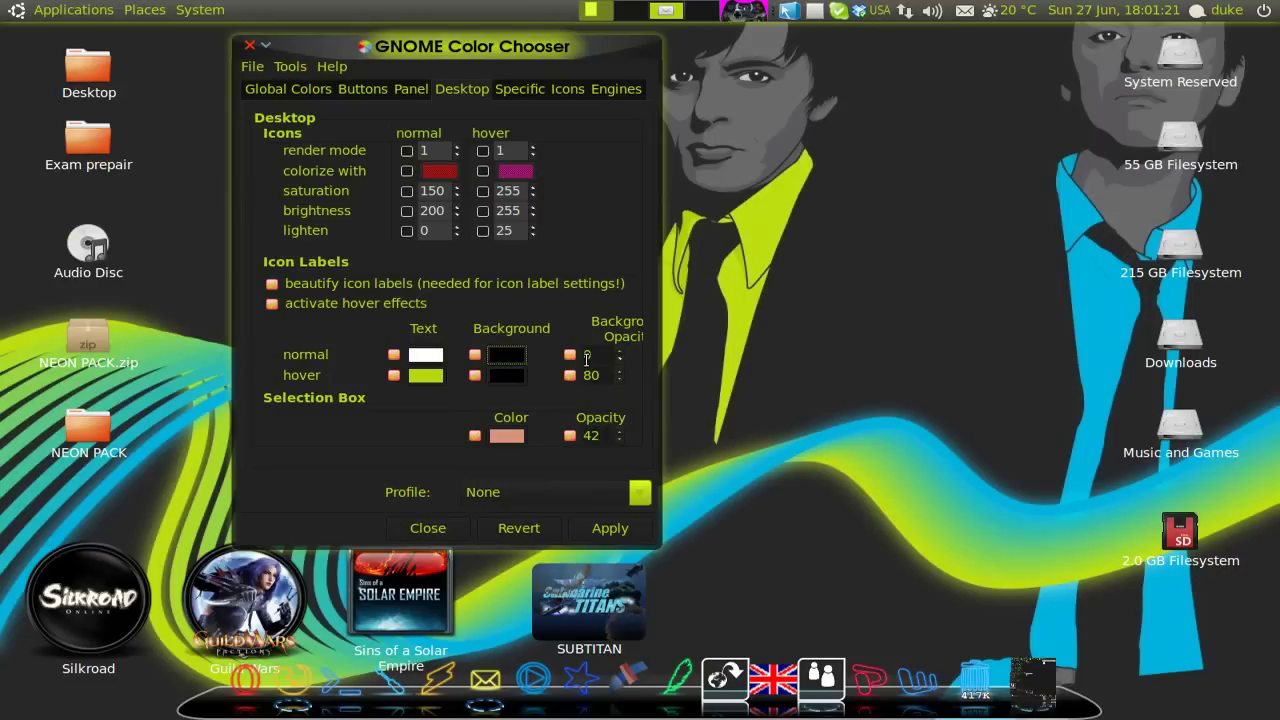
{"action": "left_click", "coordinate": [424, 378]}
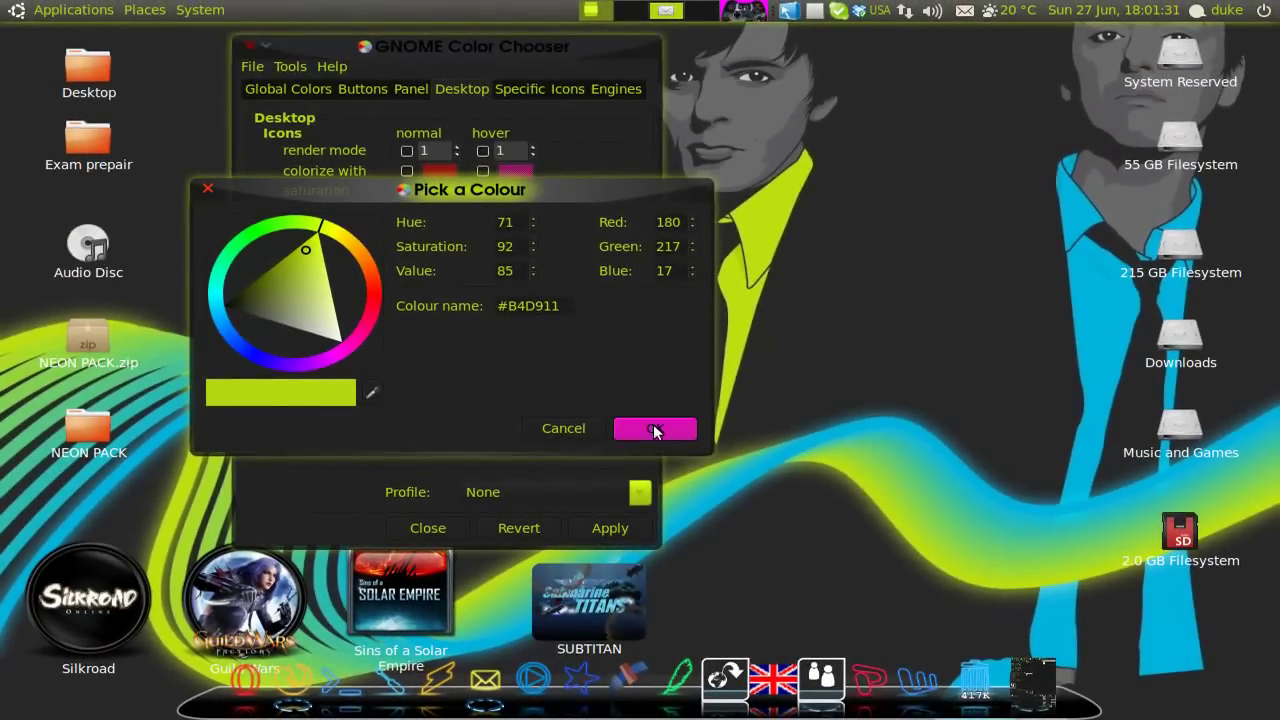
{"action": "left_click", "coordinate": [652, 429]}
{"action": "left_click", "coordinate": [503, 379]}
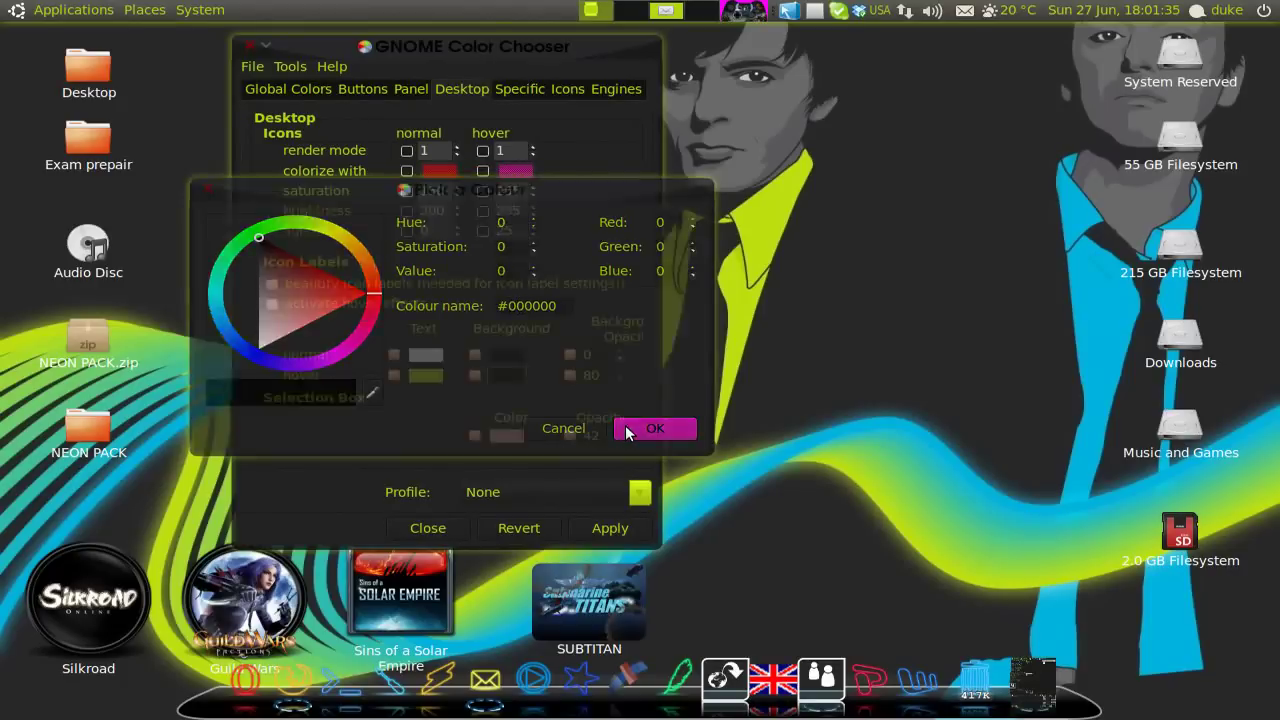
{"action": "left_click", "coordinate": [625, 427]}
{"action": "left_click", "coordinate": [570, 376]}
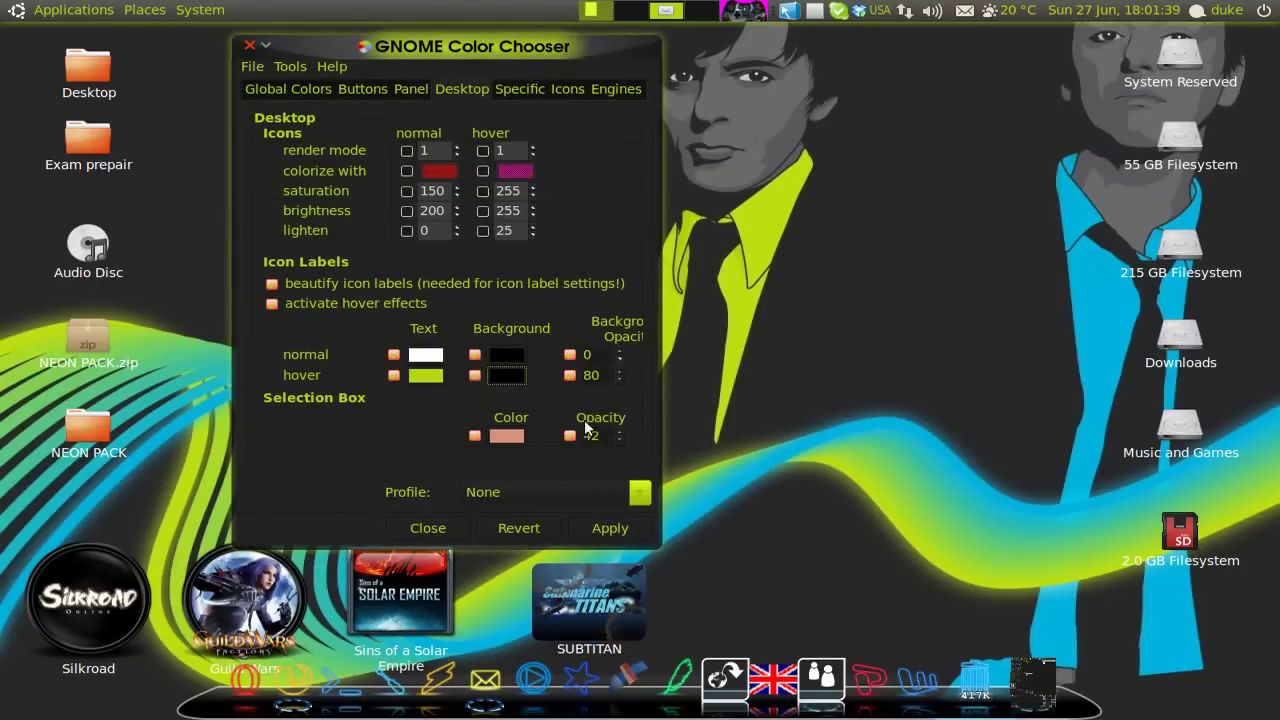
Step: Enable a custom selection box colour and set it to salmon #D99079
{"action": "left_click", "coordinate": [482, 437]}
{"action": "left_click", "coordinate": [503, 437]}
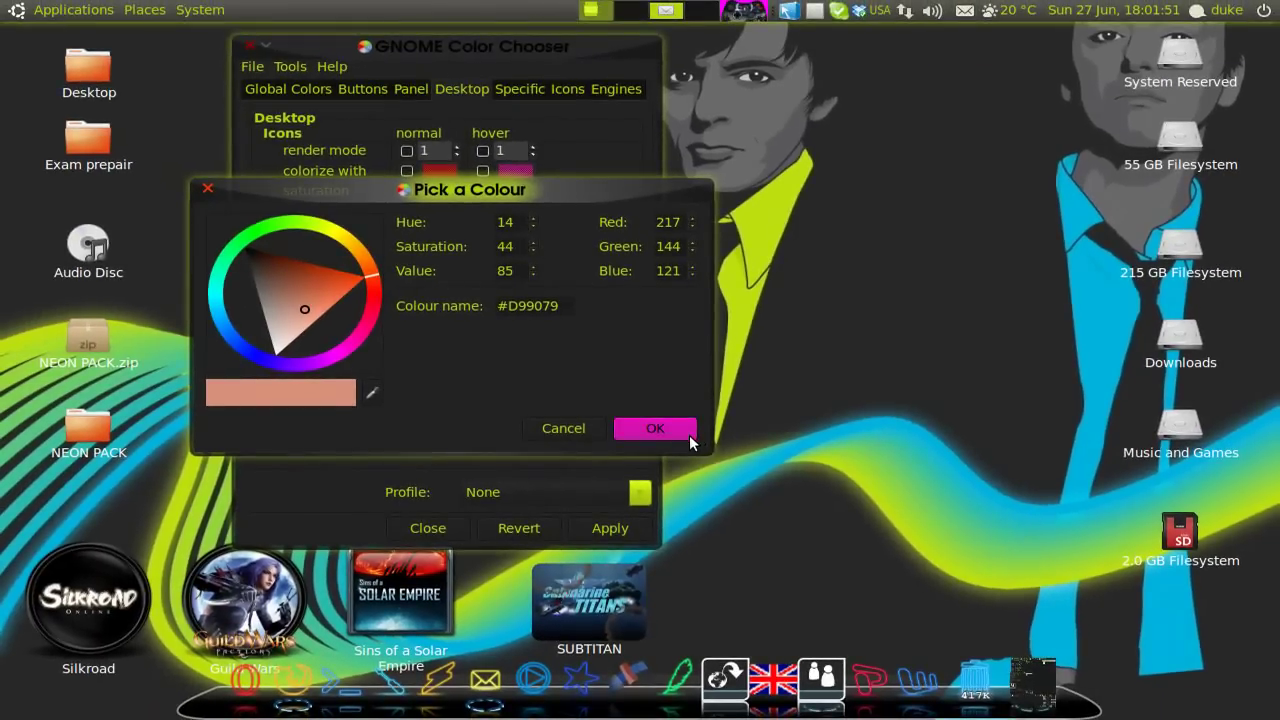
{"action": "left_click", "coordinate": [689, 435]}
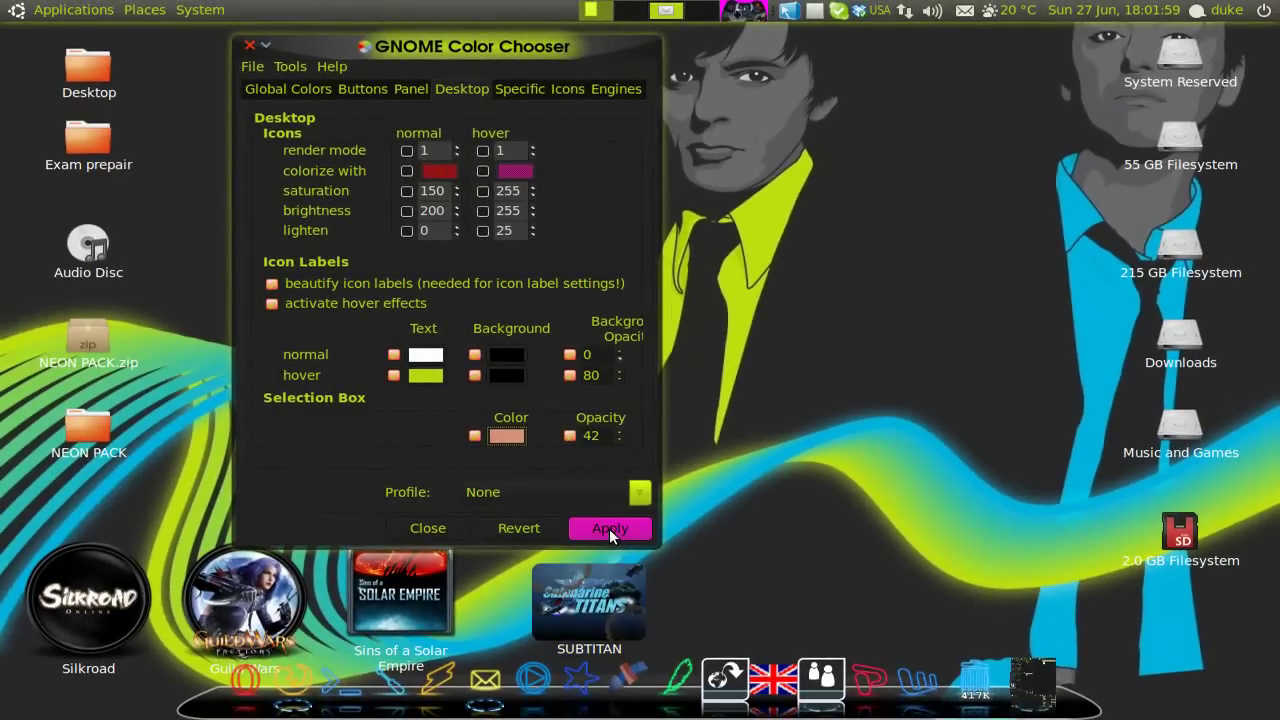
Step: Close GNOME Color Chooser to return to the neon desktop
{"action": "left_click", "coordinate": [457, 529]}
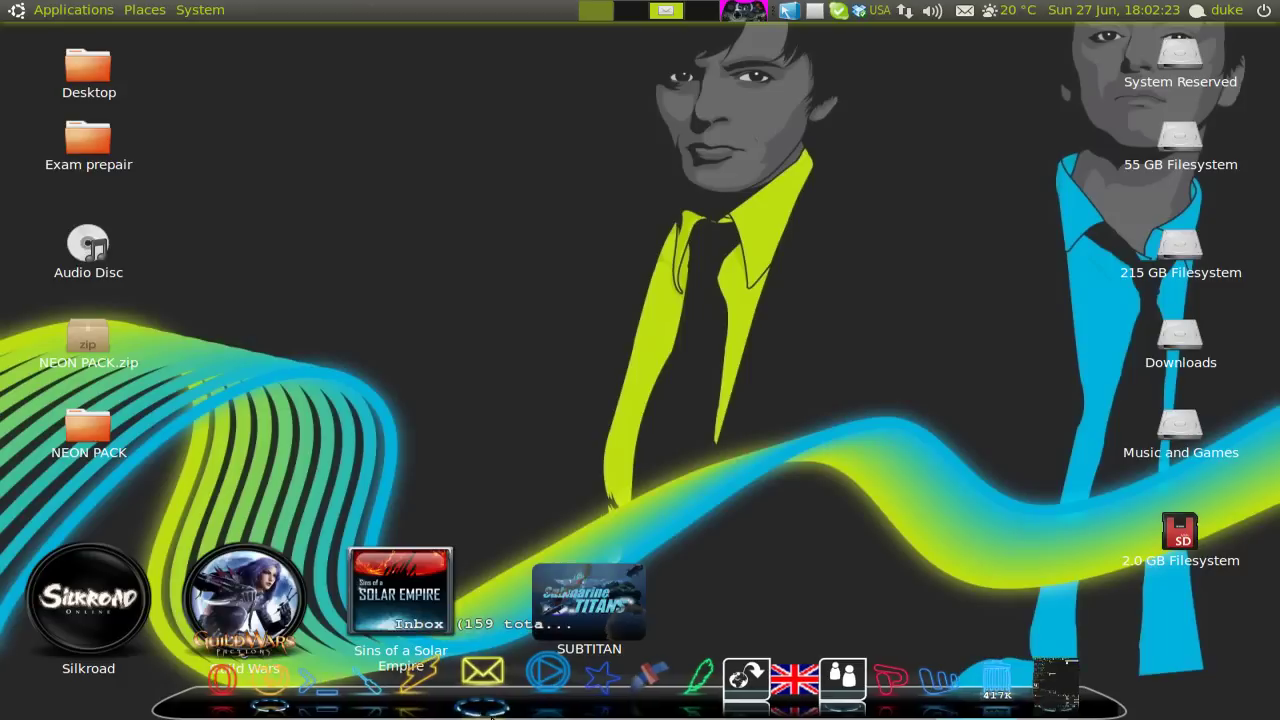
{"action": "right_click", "coordinate": [512, 695]}
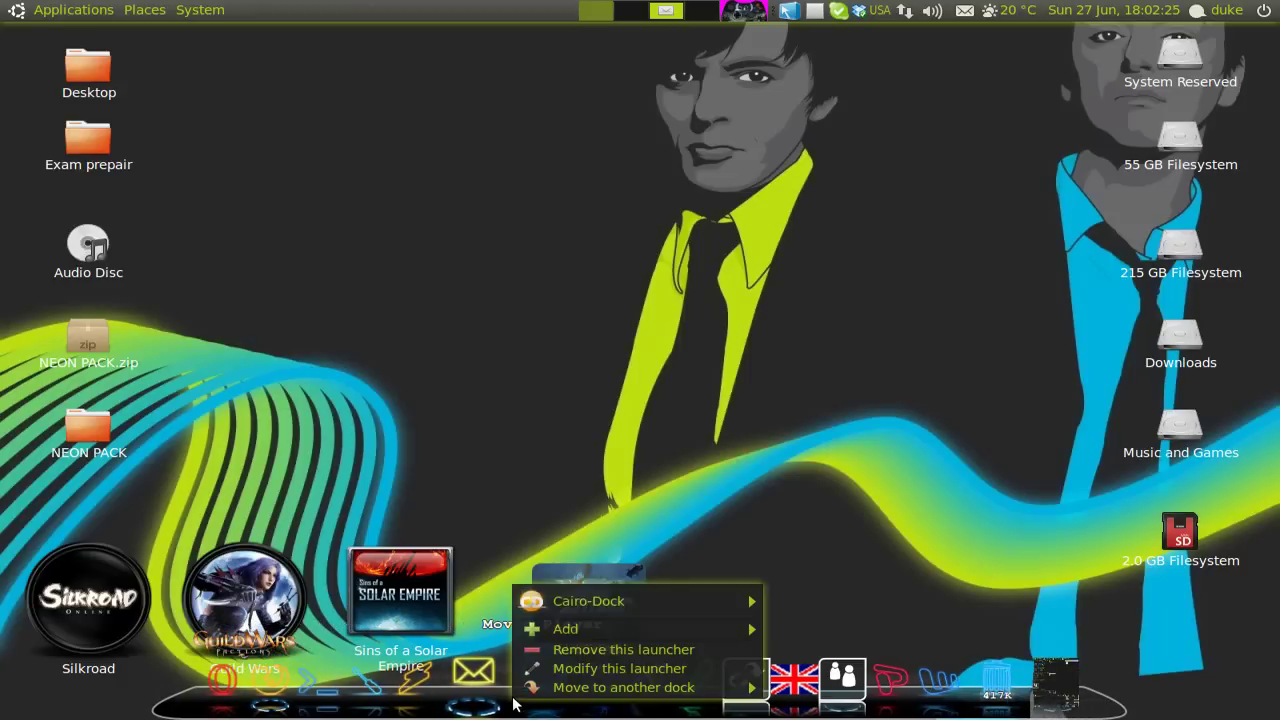
{"action": "mouse_move", "coordinate": [598, 598]}
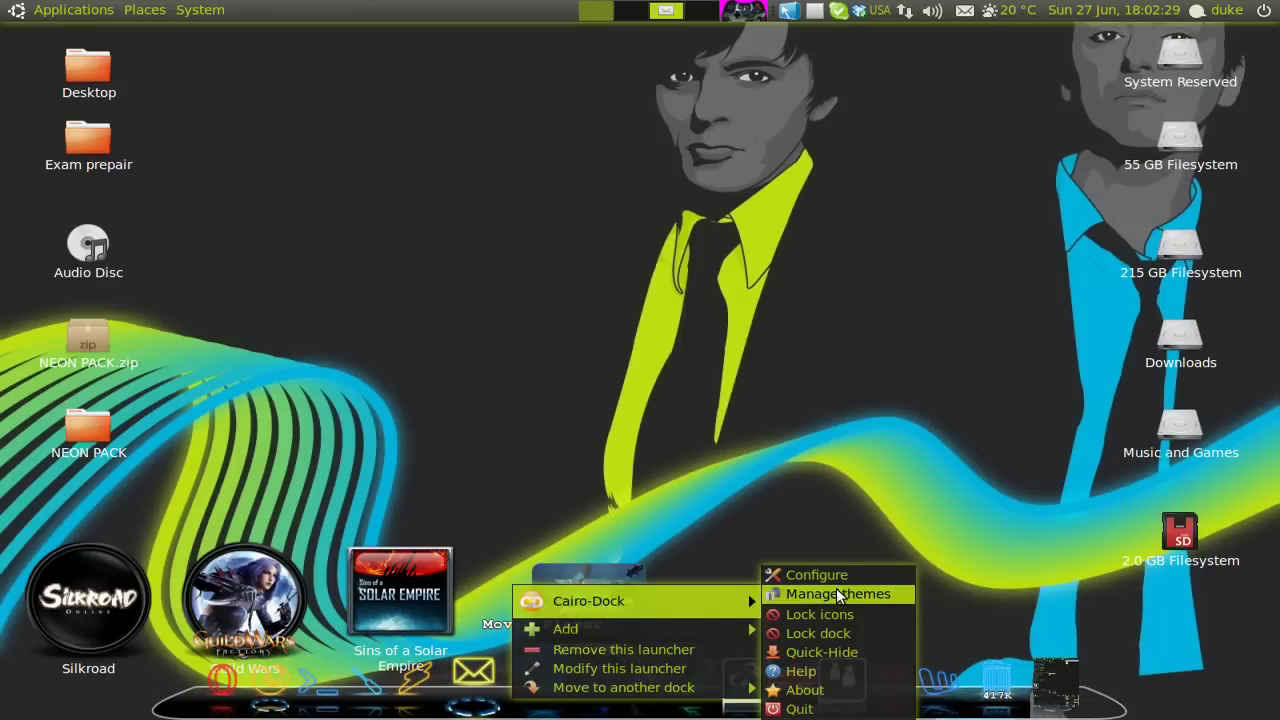
{"action": "left_click", "coordinate": [810, 594]}
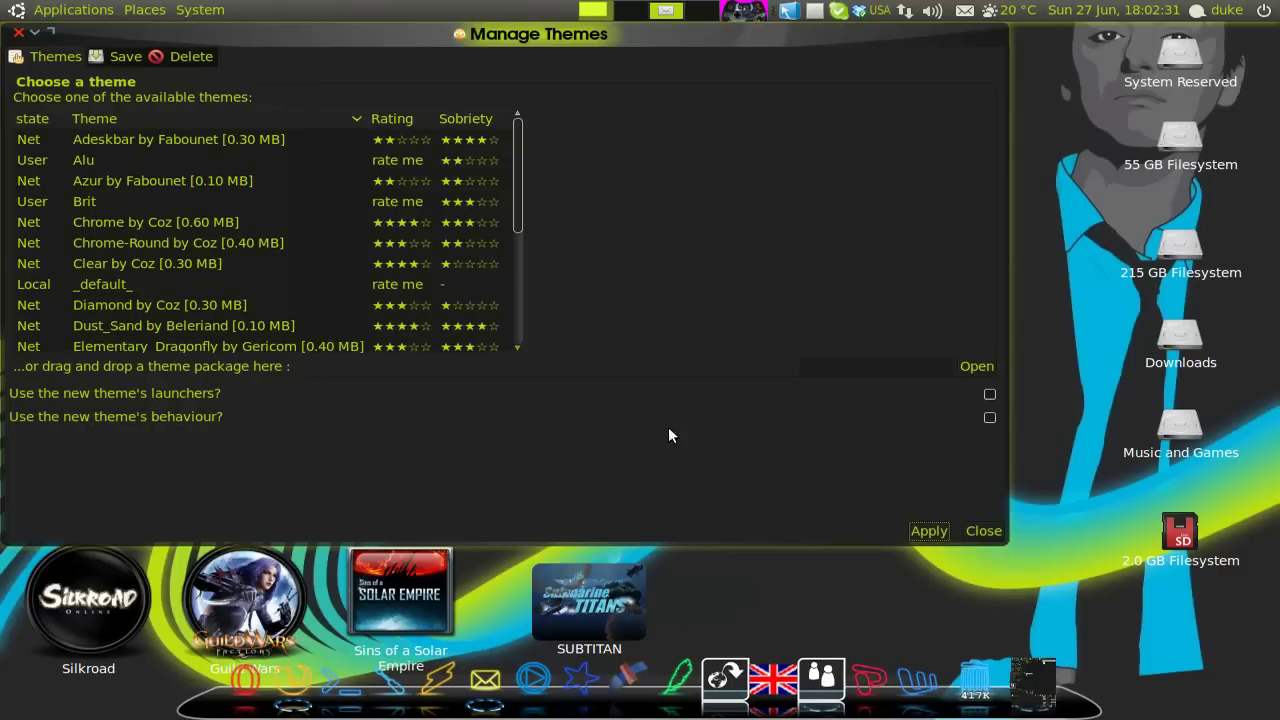
{"action": "left_click_drag", "start_coordinate": [521, 204], "coordinate": [522, 311]}
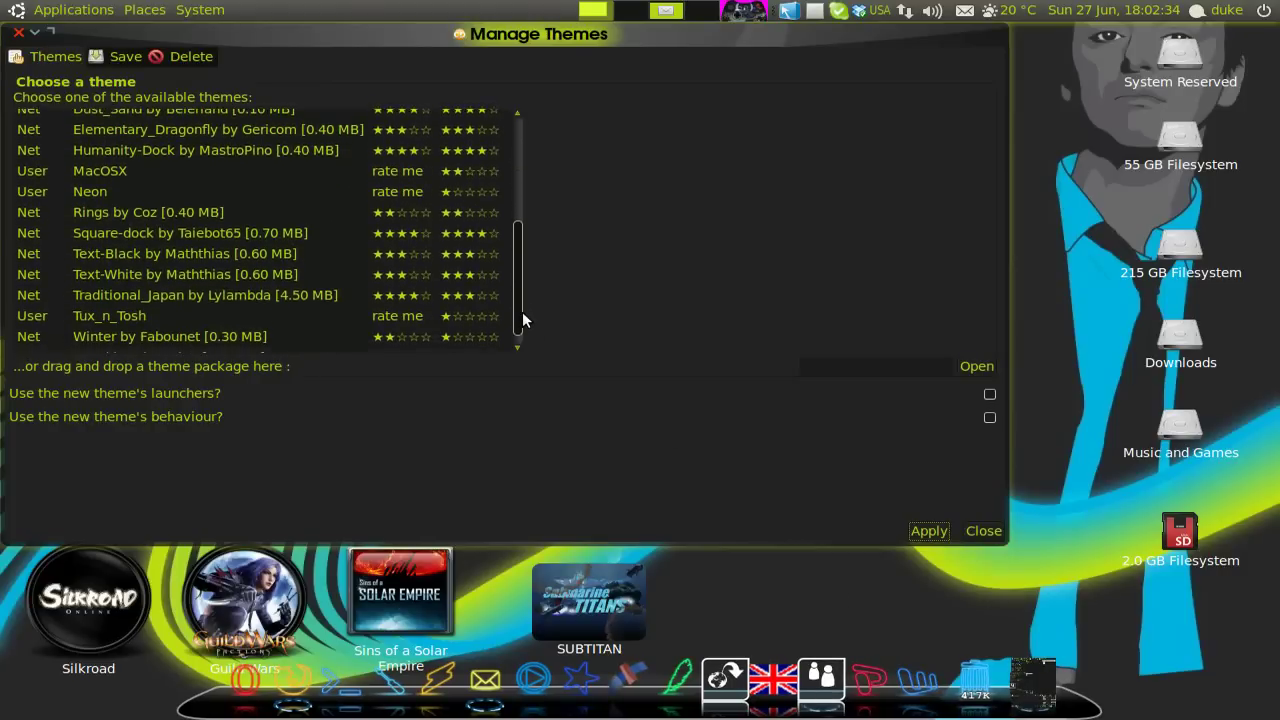
{"action": "left_click", "coordinate": [92, 190]}
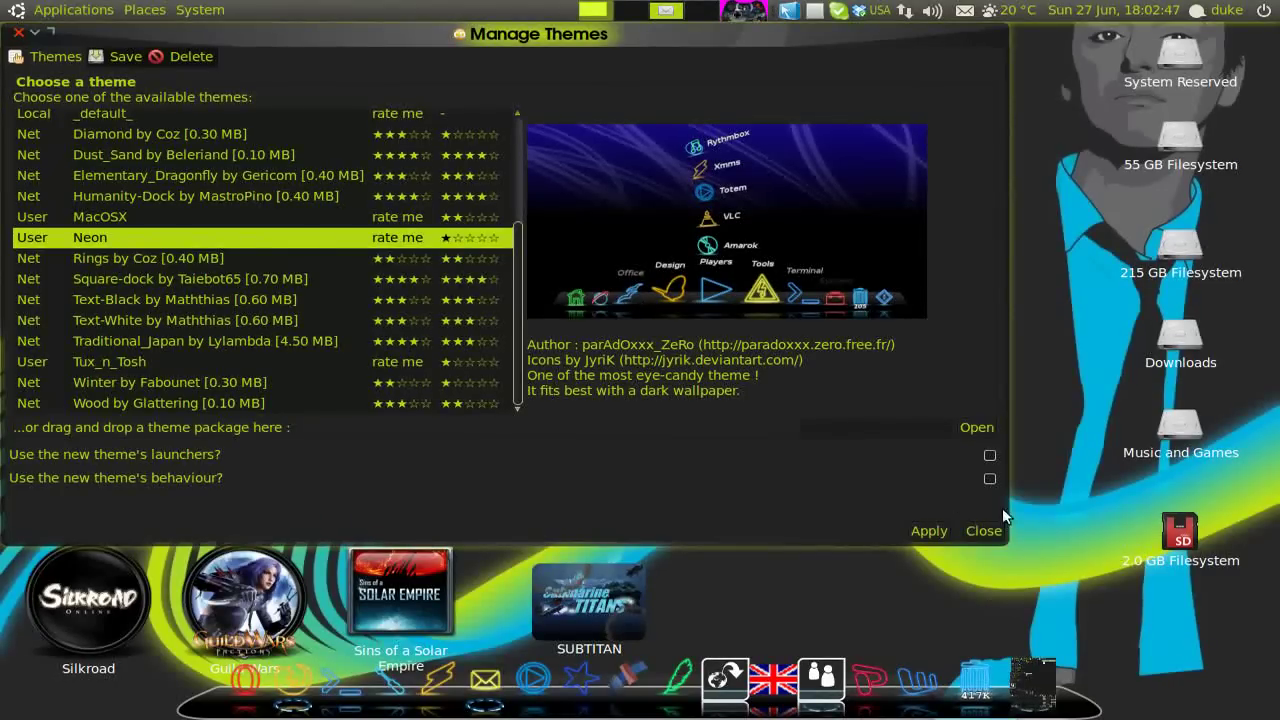
{"action": "left_click", "coordinate": [984, 531]}
{"action": "left_click_drag", "start_coordinate": [705, 317], "coordinate": [858, 521]}
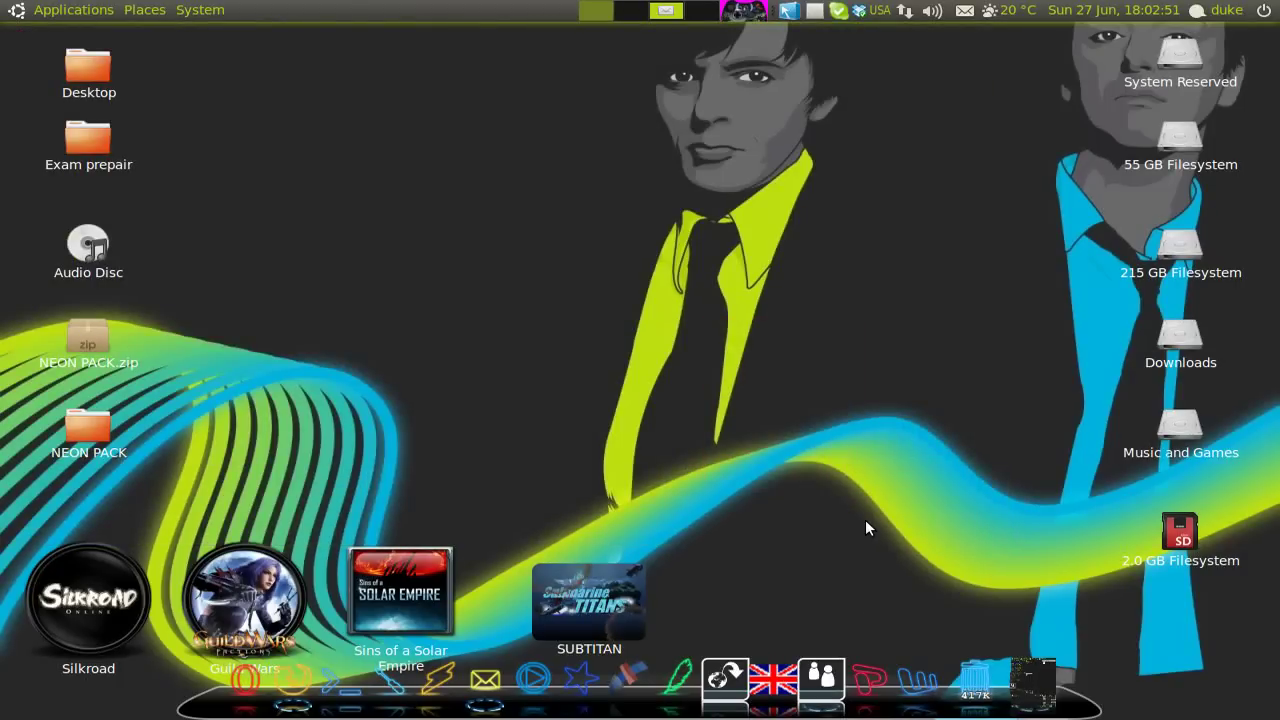